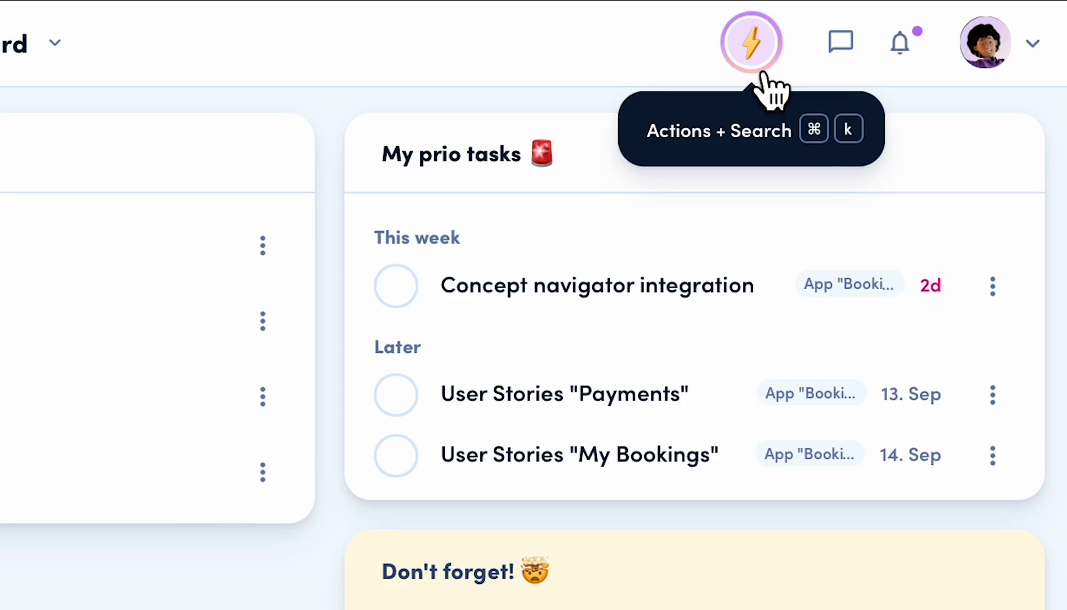
# Search for 'social' to list matching projects and clients, then clear the search text.
pyautogui.click(763, 76)
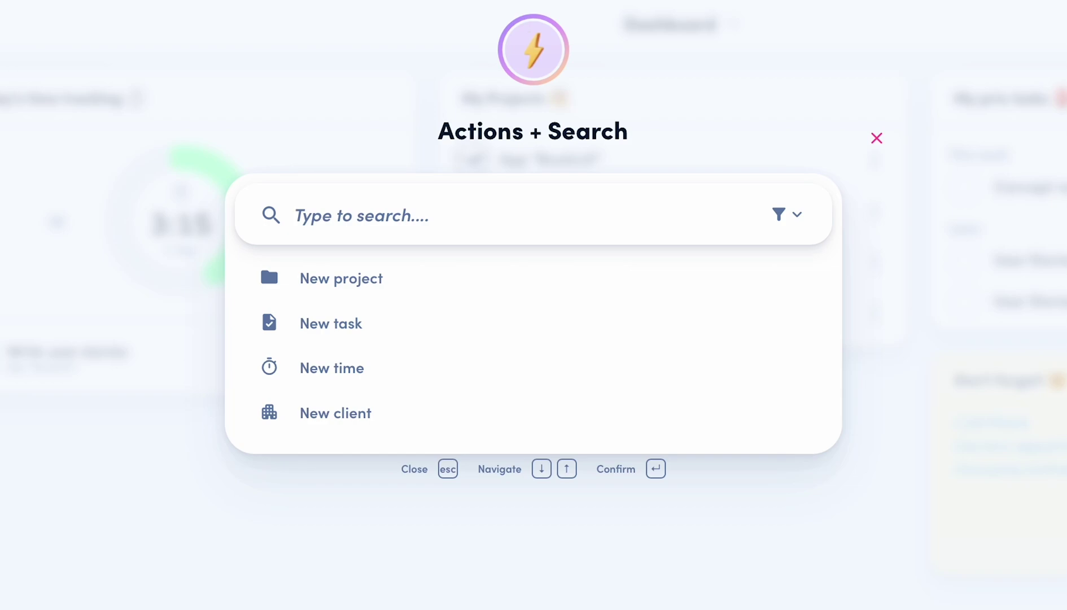
pyautogui.write('social')
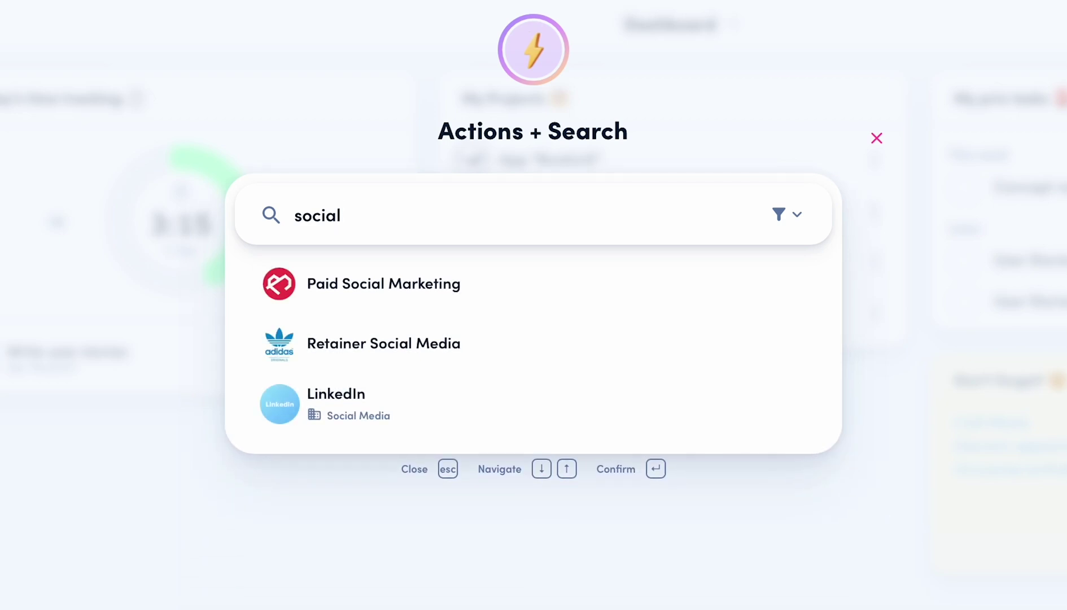
pyautogui.press('BackSpace')
pyautogui.press('BackSpace')
pyautogui.press('BackSpace')
pyautogui.press('BackSpace')
pyautogui.press('BackSpace')
pyautogui.press('BackSpace')
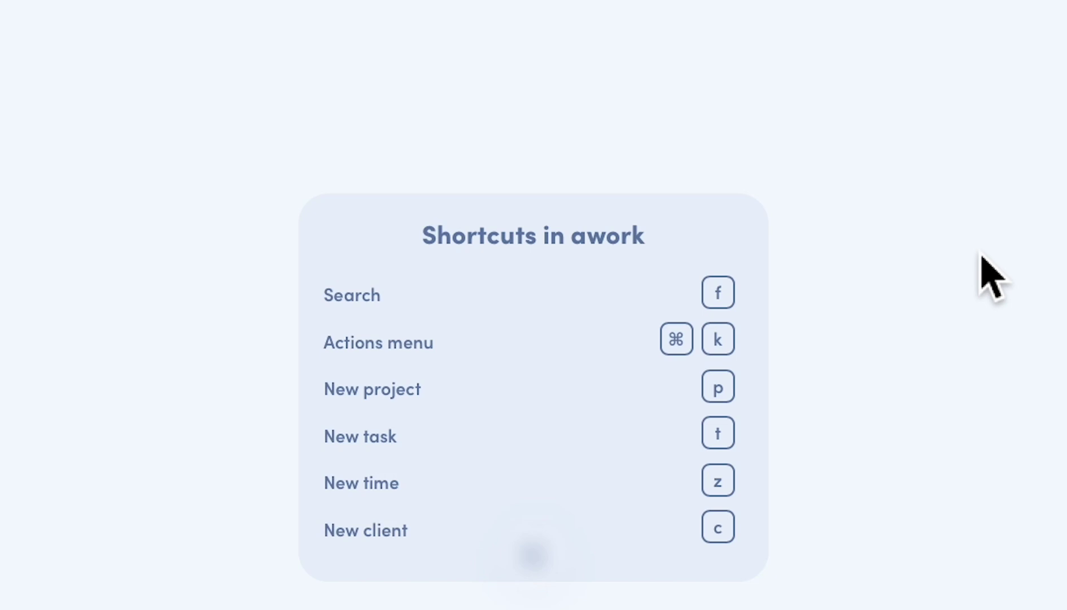
pyautogui.press('super+k')
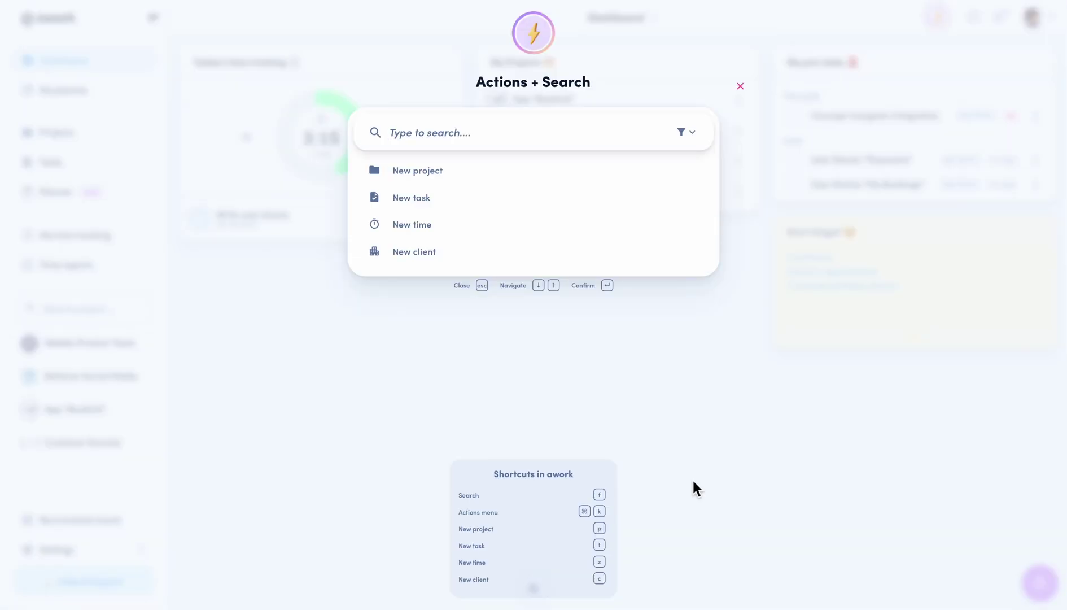
pyautogui.write('social')
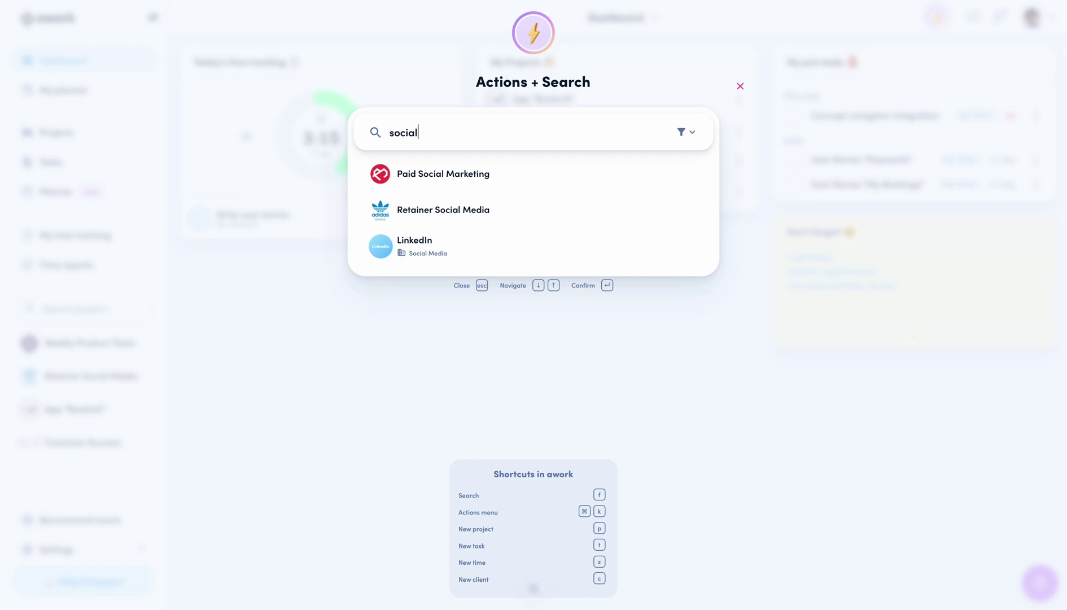
pyautogui.click(685, 134)
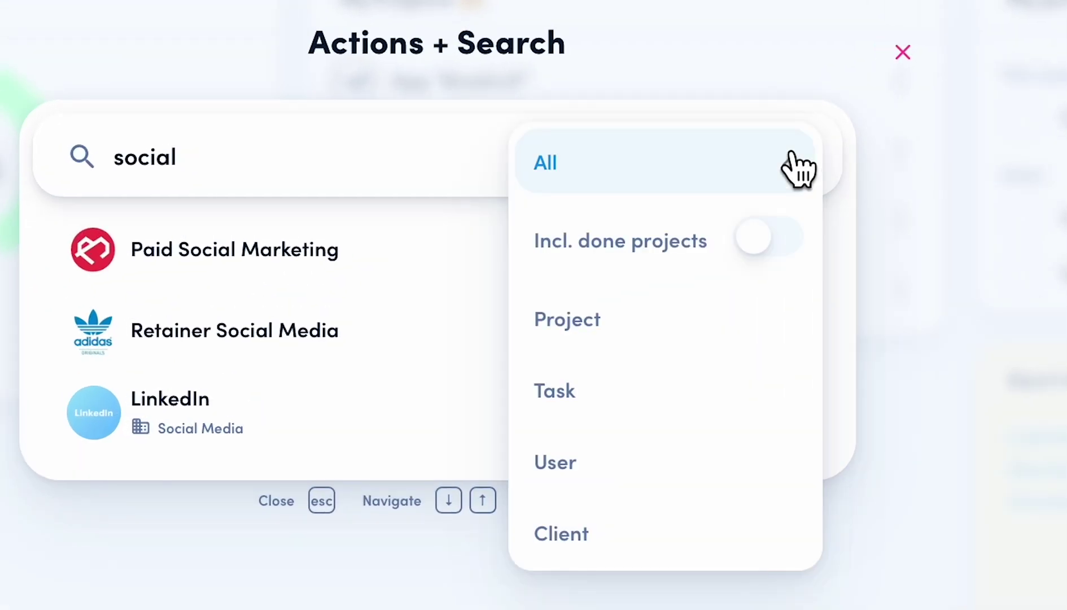
pyautogui.click(780, 257)
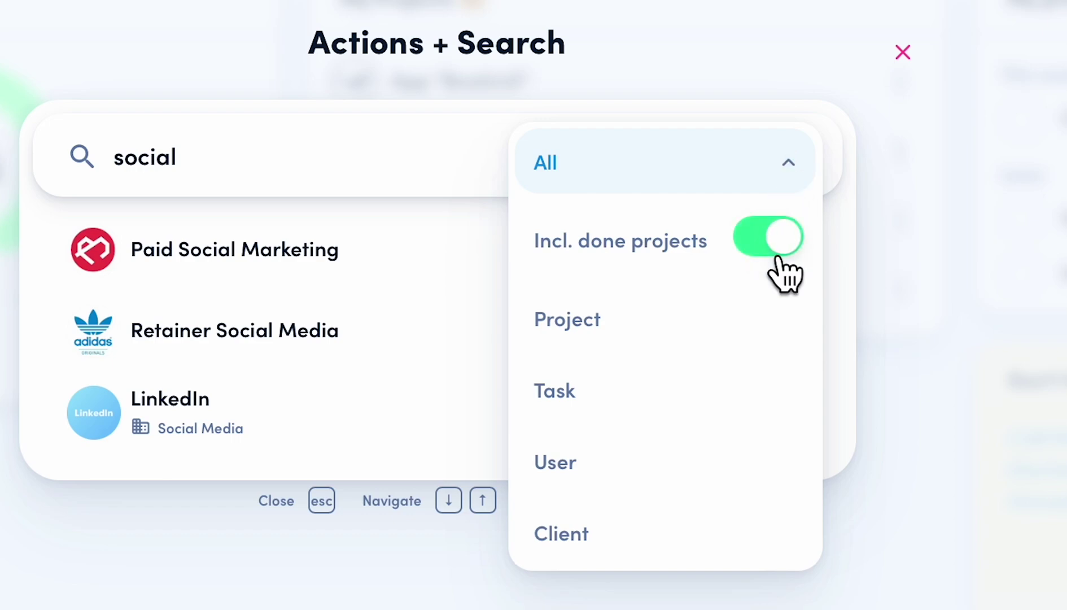
pyautogui.click(780, 257)
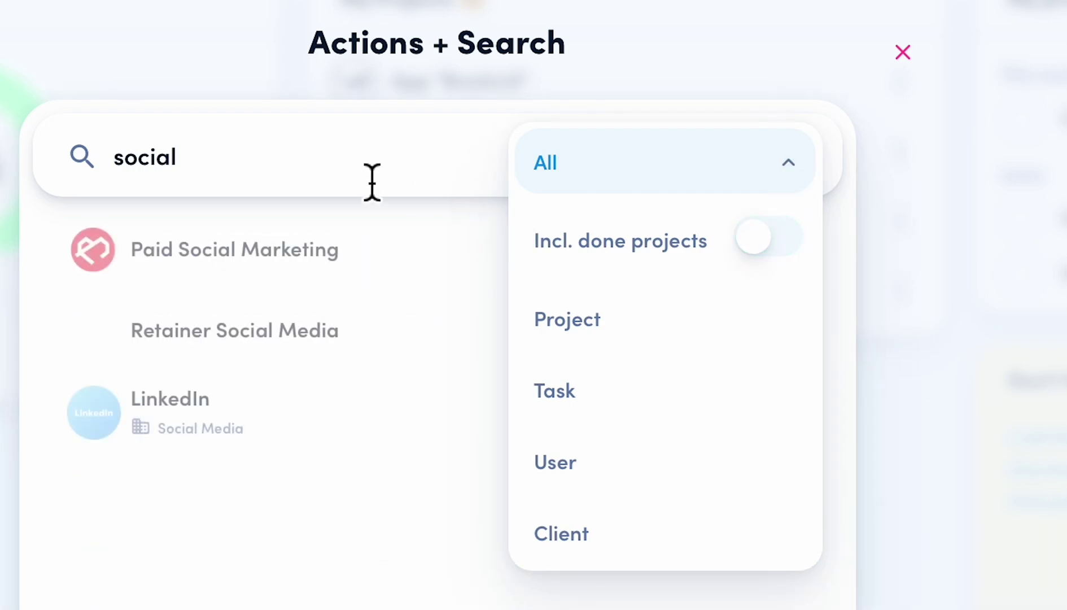
pyautogui.moveTo(304, 172); pyautogui.dragTo(84, 150)
pyautogui.press('BackSpace')
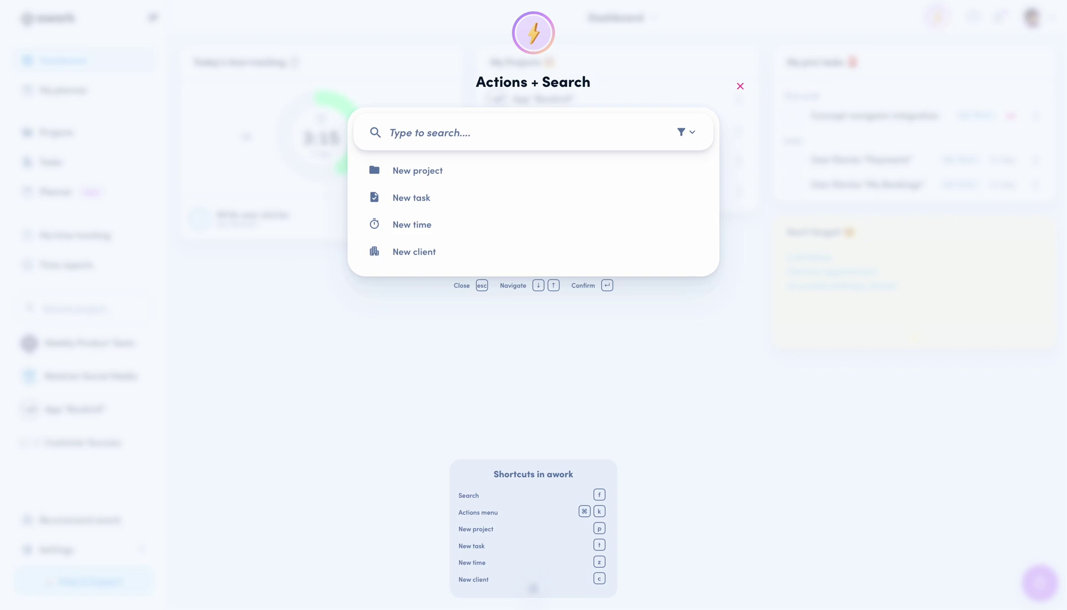
# Start a new project named 'Video Action Button'.
pyautogui.click(655, 332)
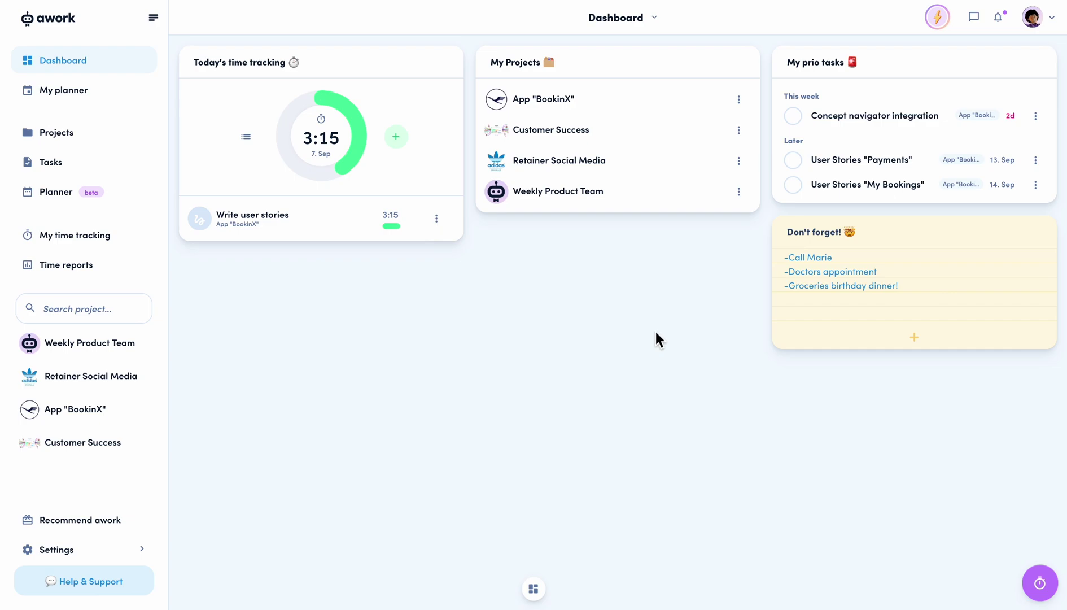
pyautogui.press('p')
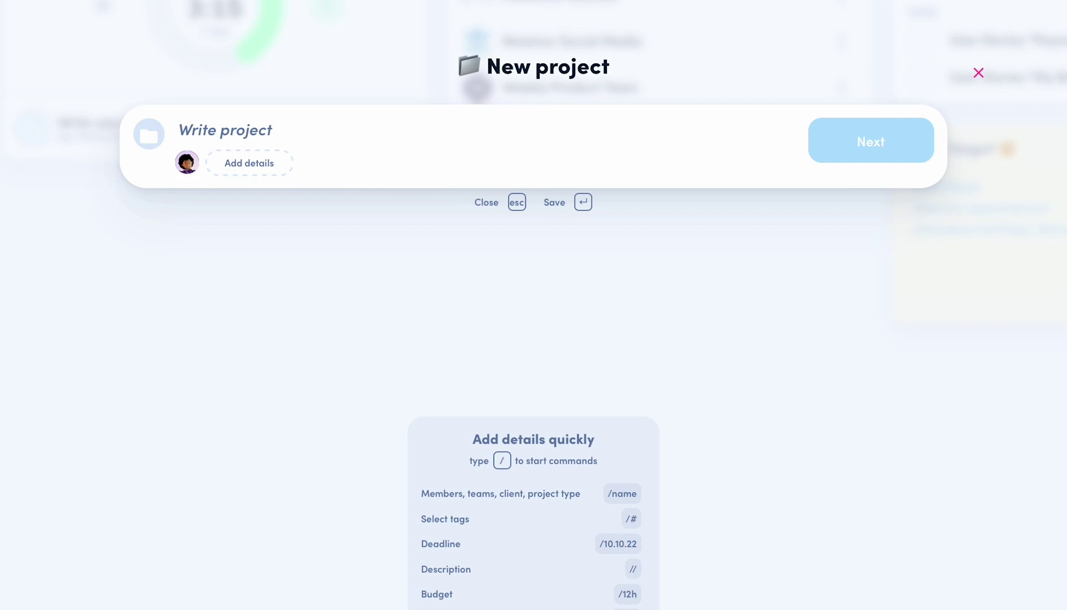
pyautogui.write('Video Action Button')
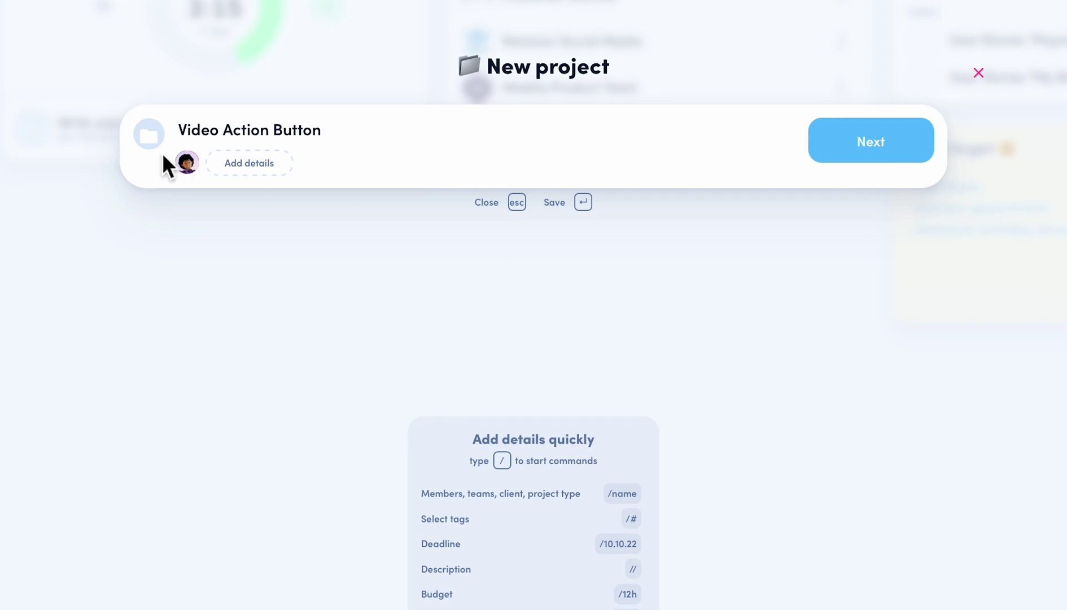
# Upload the 'awork Logo' image from the computer as the project picture.
pyautogui.click(149, 134)
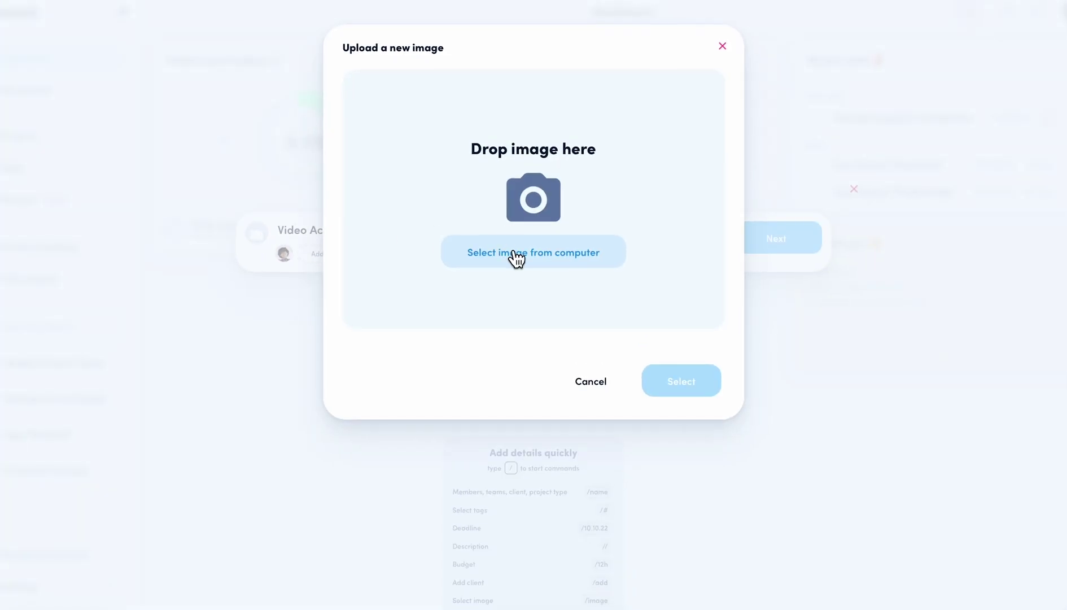
pyautogui.click(515, 255)
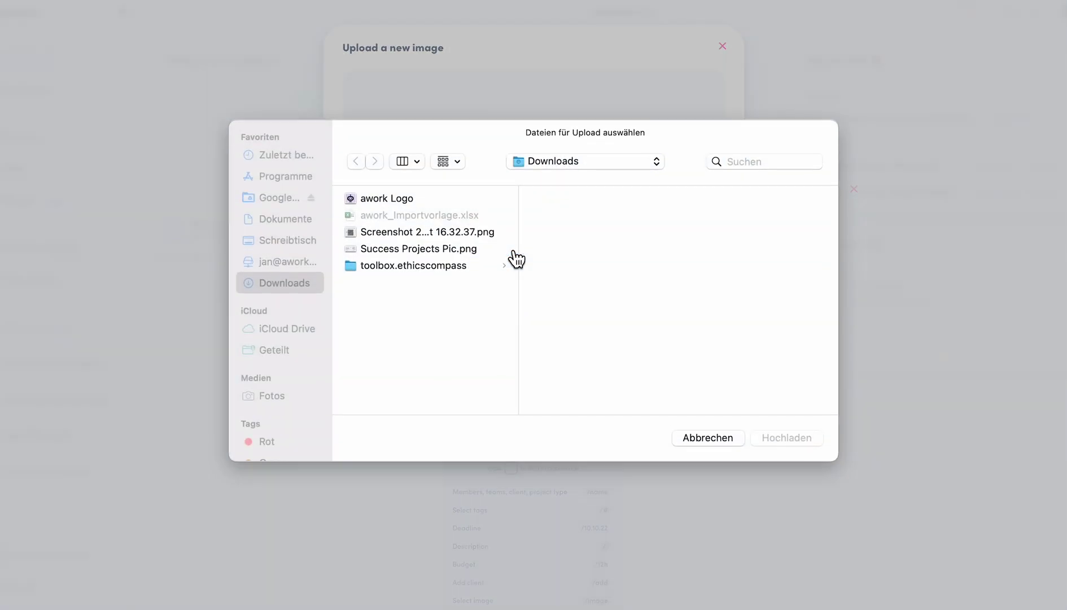
pyautogui.click(430, 202)
pyautogui.click(785, 439)
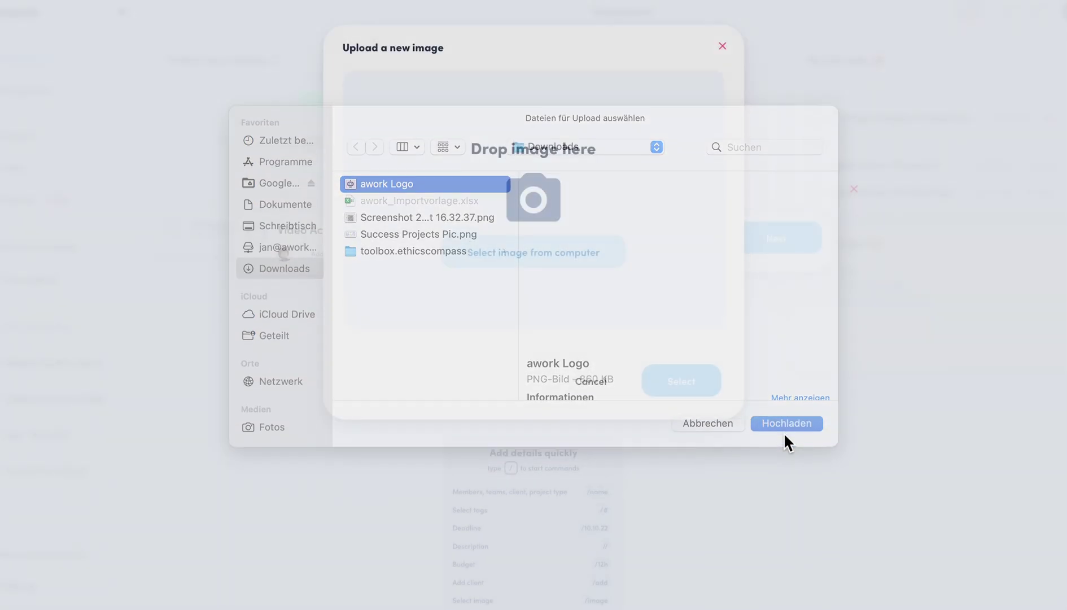
pyautogui.click(708, 550)
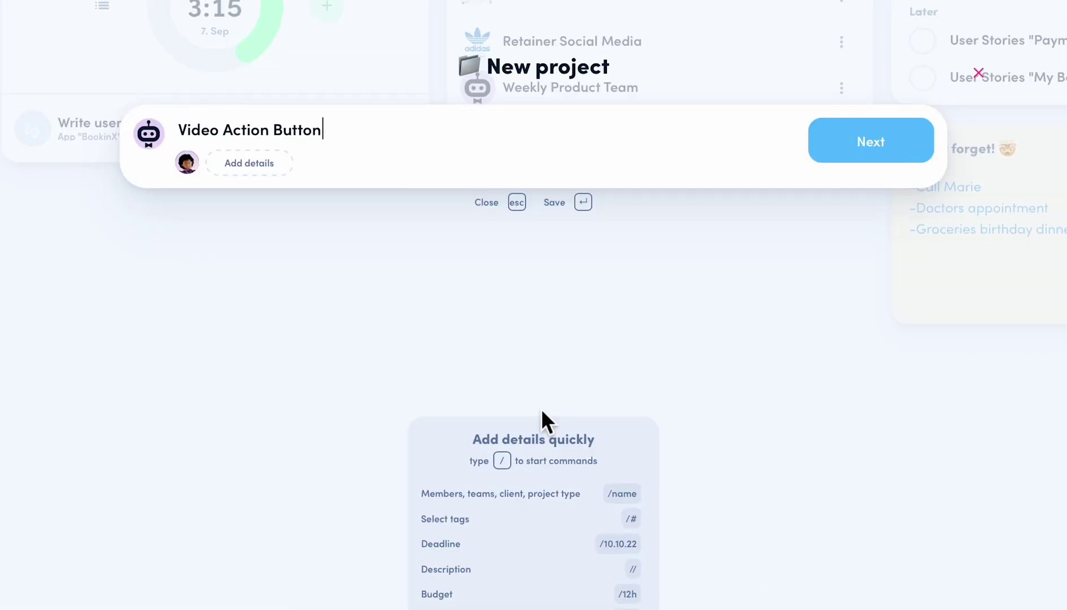
# Search for and add two people as Team Members of the project.
pyautogui.click(190, 165)
pyautogui.write('jan')
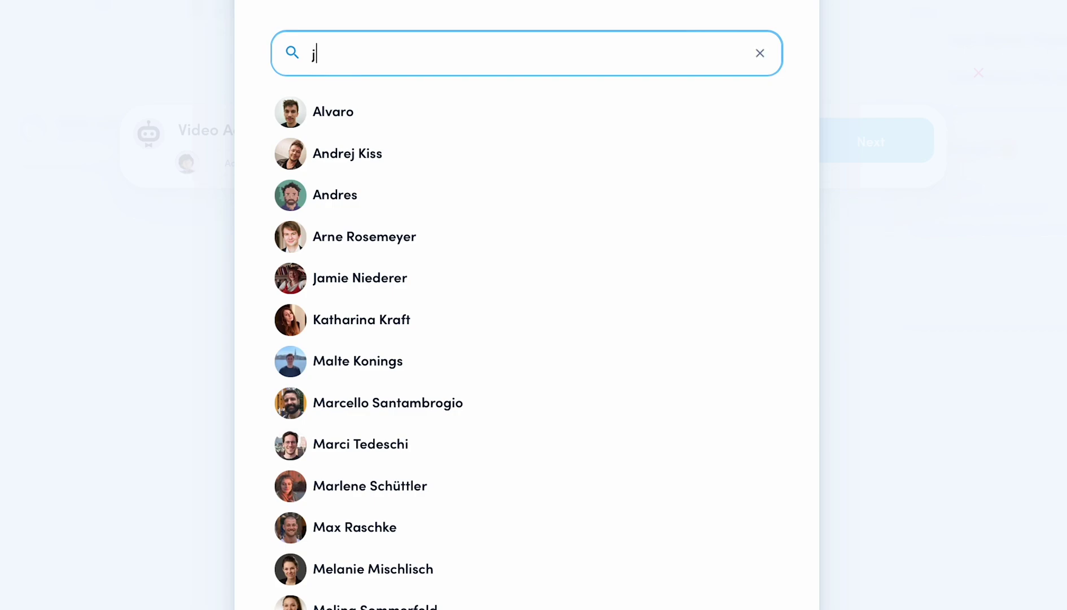
pyautogui.click(347, 110)
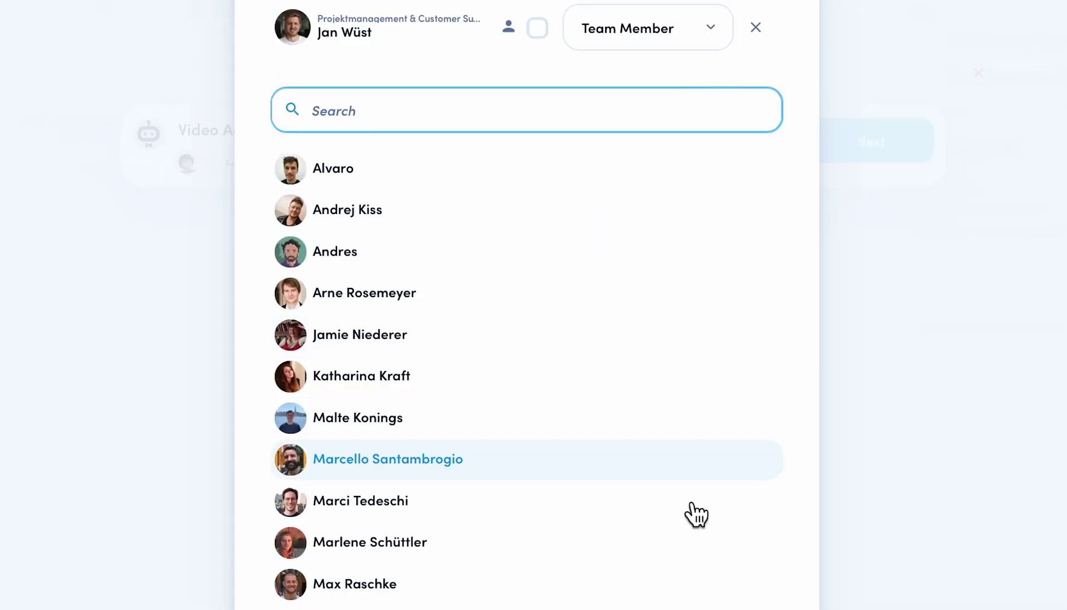
pyautogui.write('alva')
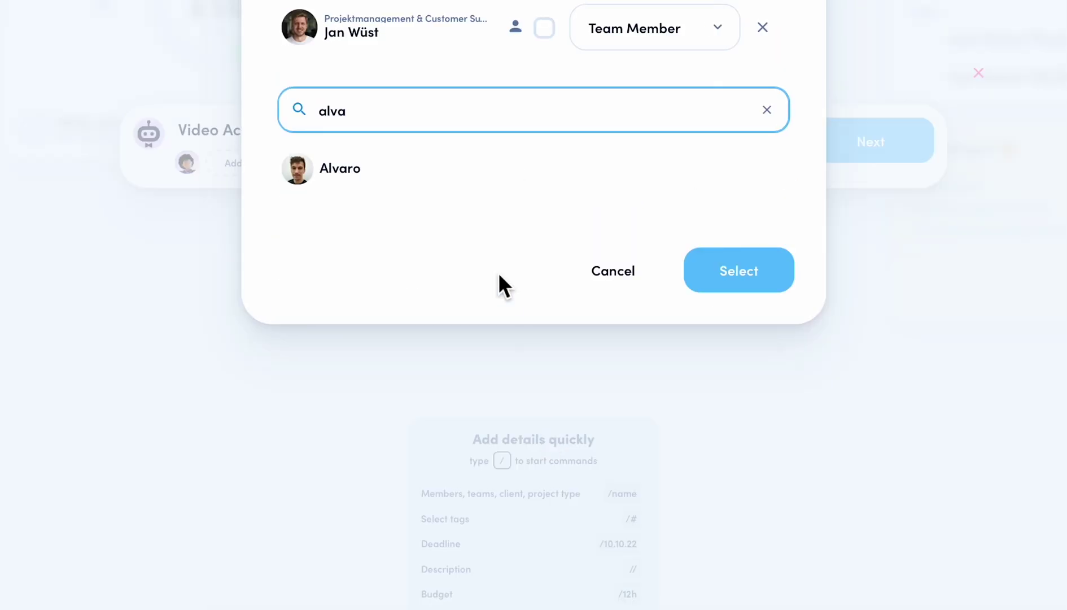
pyautogui.click(395, 169)
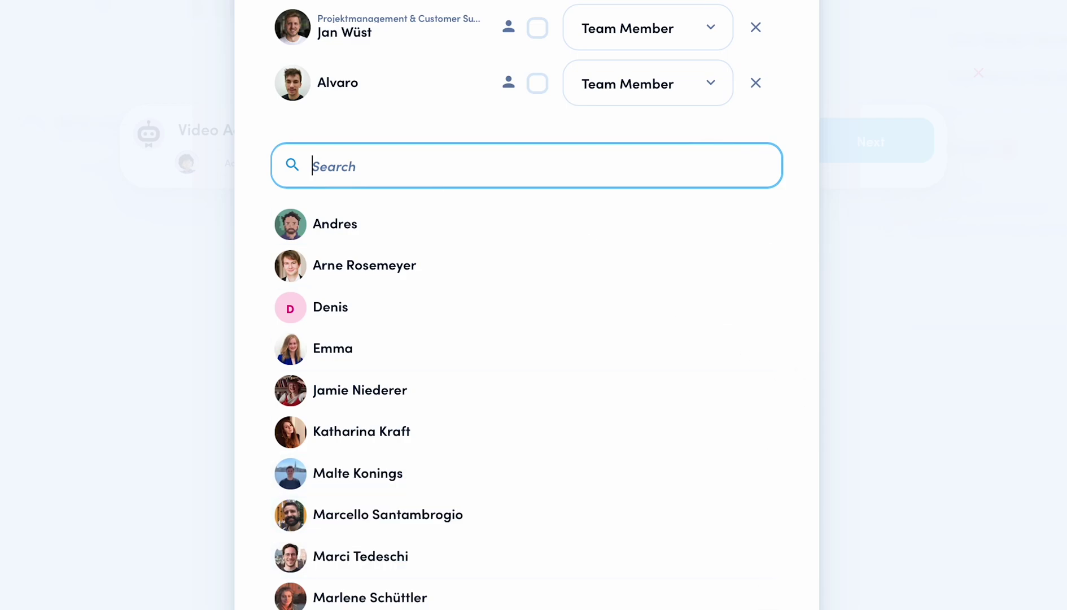
pyautogui.press('Escape')
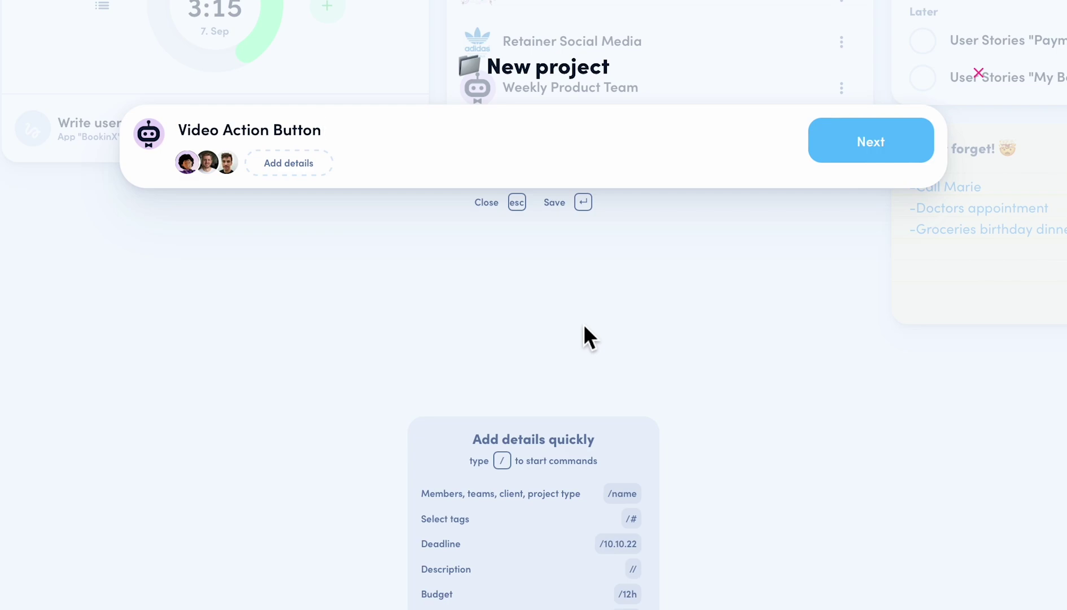
# Tag the Video Action Button project with 'marketing'.
pyautogui.click(309, 170)
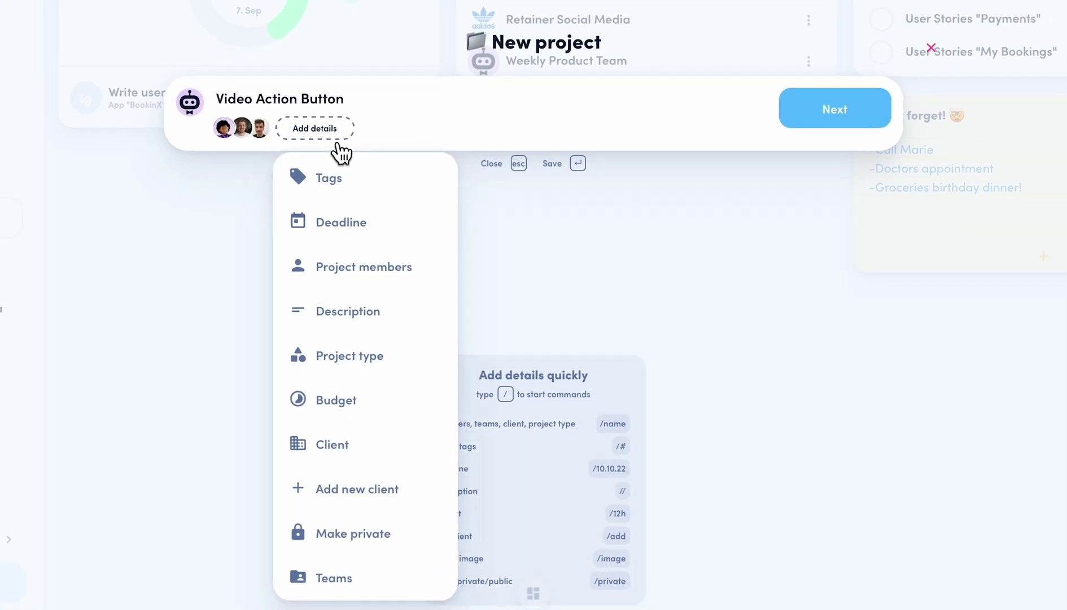
pyautogui.click(337, 180)
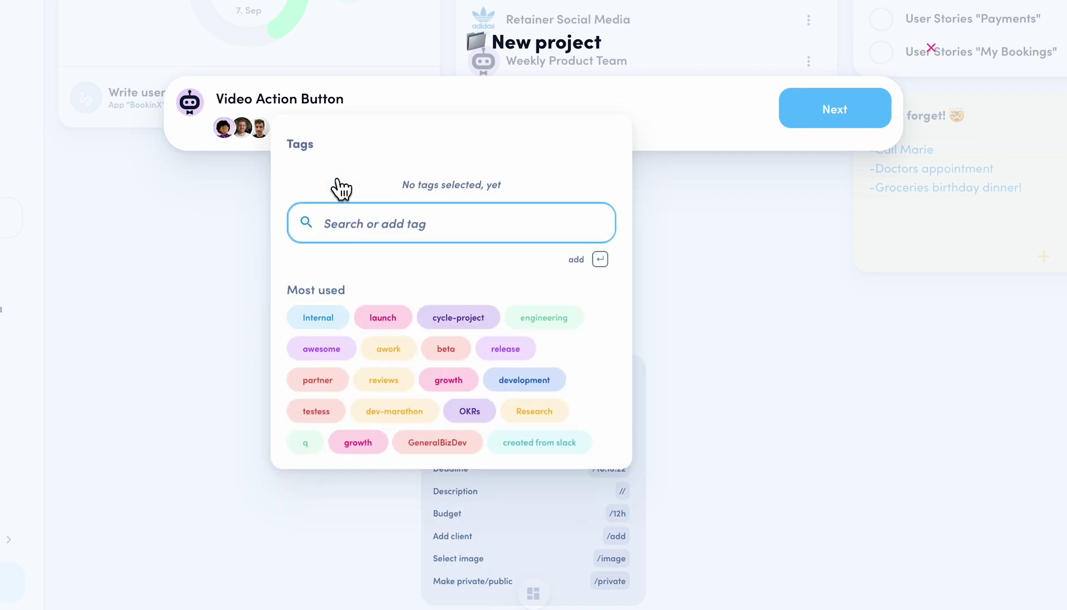
pyautogui.write('marketing')
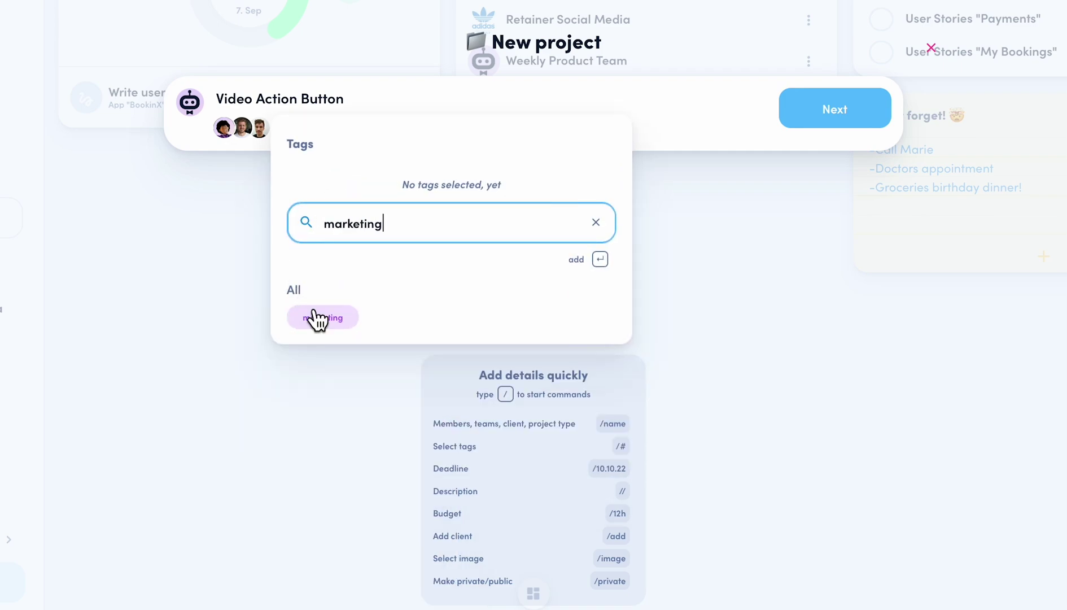
pyautogui.click(318, 320)
pyautogui.press('Escape')
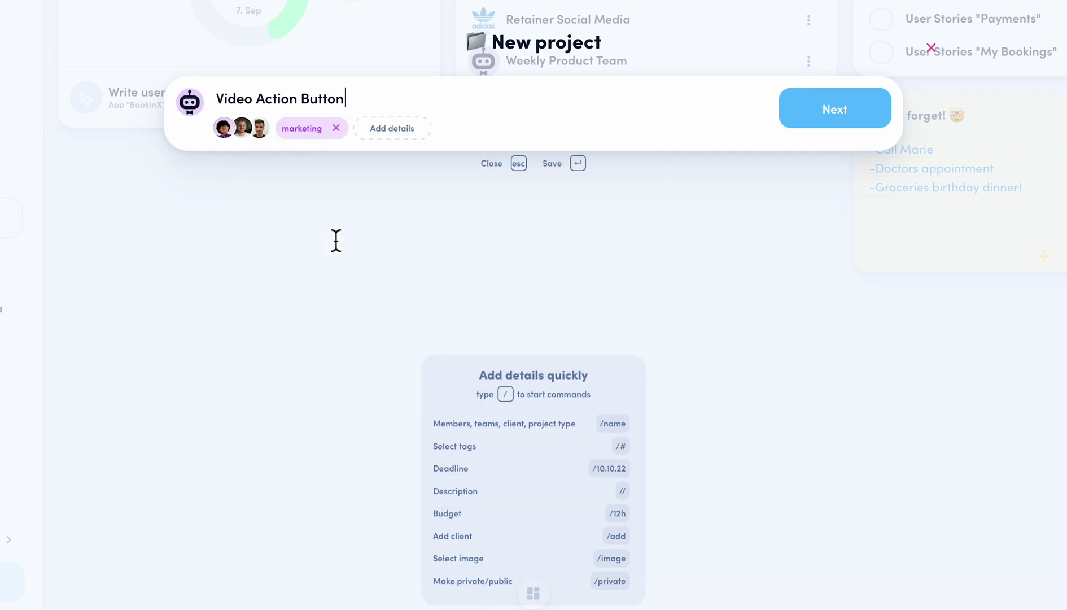
# Set the project type to Marketing.
pyautogui.click(388, 141)
pyautogui.click(491, 285)
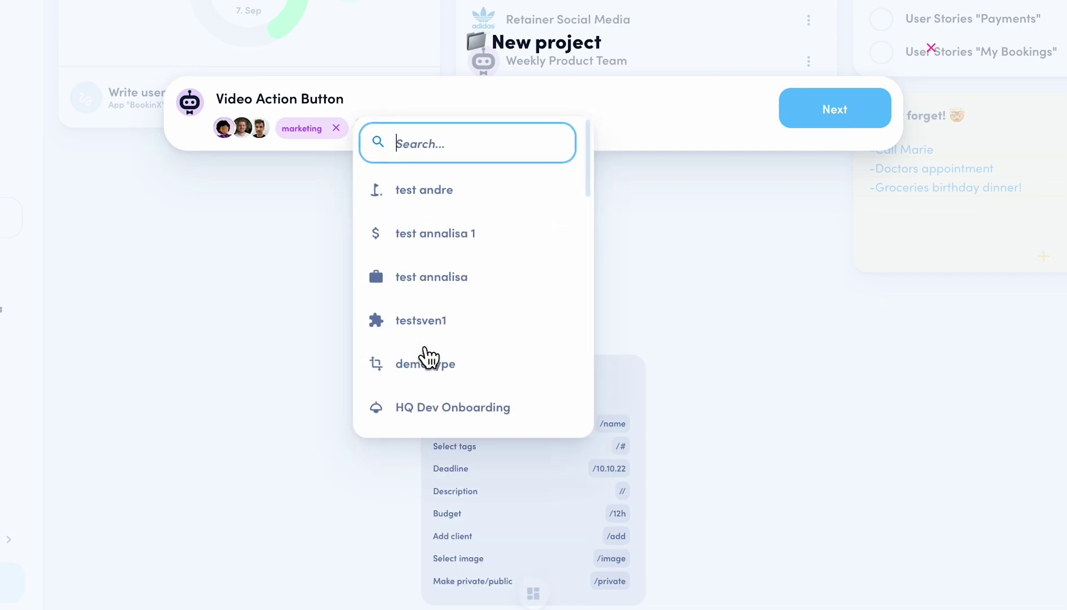
pyautogui.write('market')
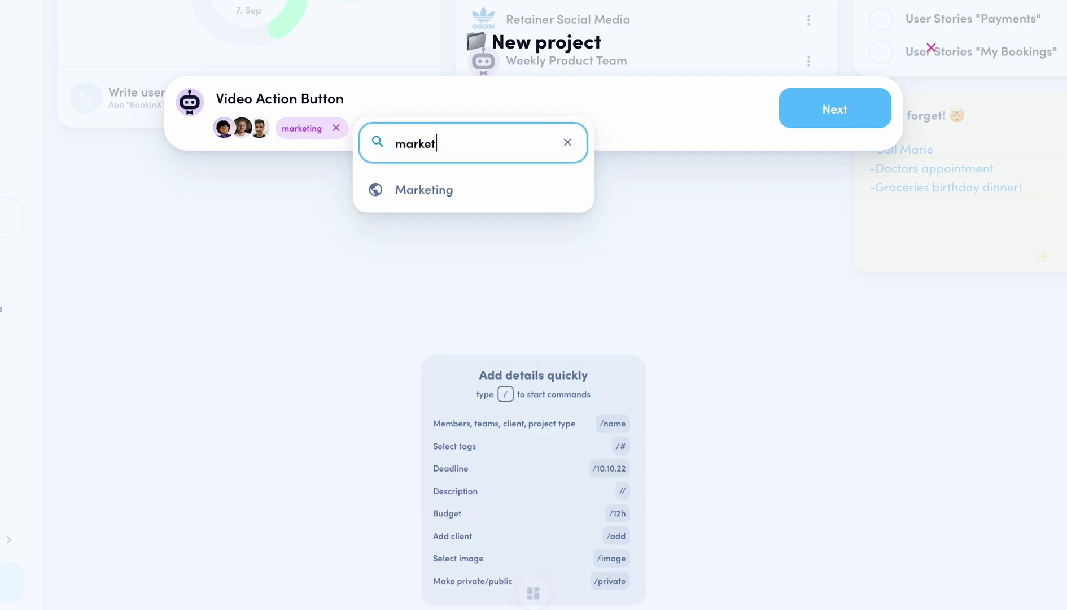
pyautogui.press('Return')
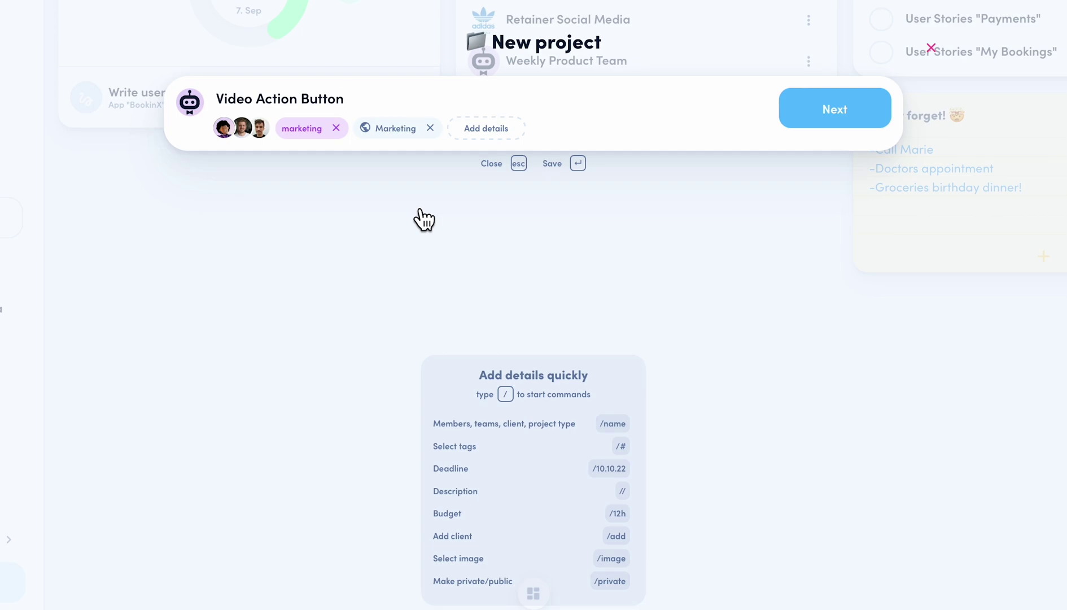
# View the template gallery, go back, and dismiss the Video Action Button draft.
pyautogui.click(790, 110)
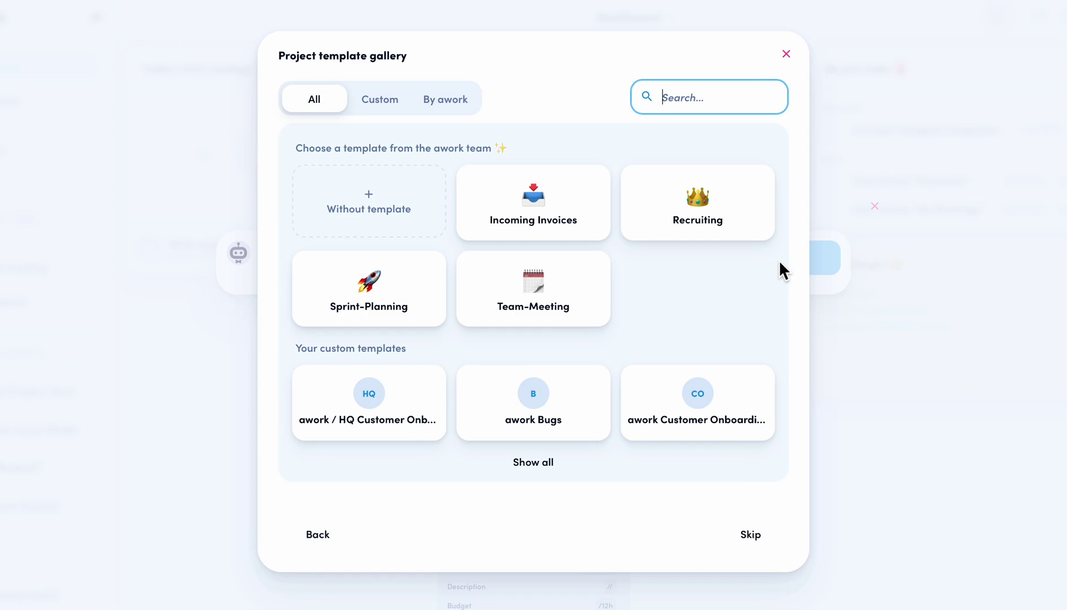
pyautogui.click(320, 542)
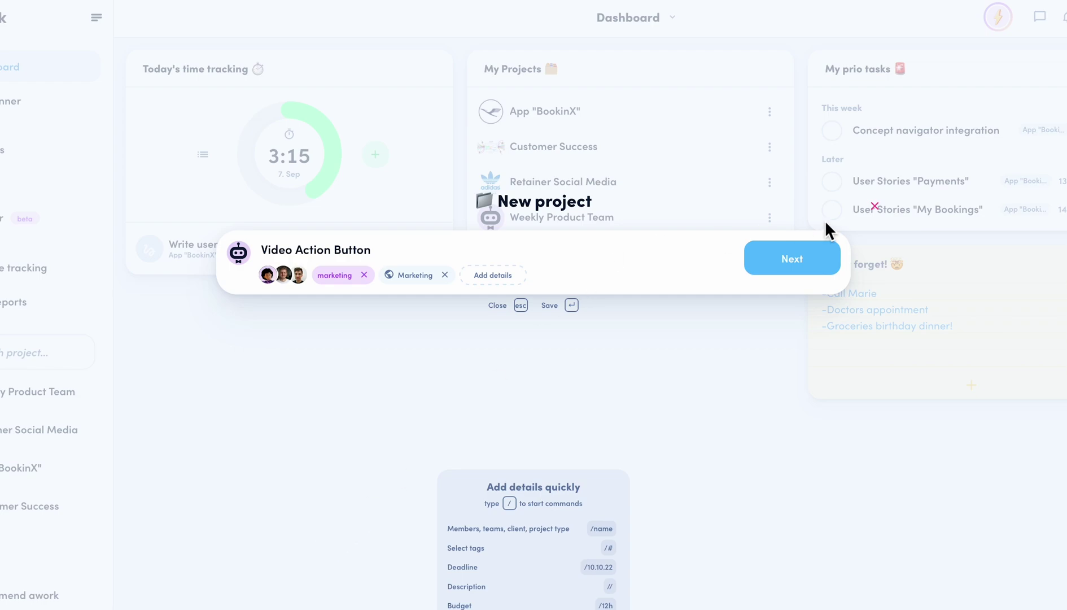
pyautogui.click(875, 209)
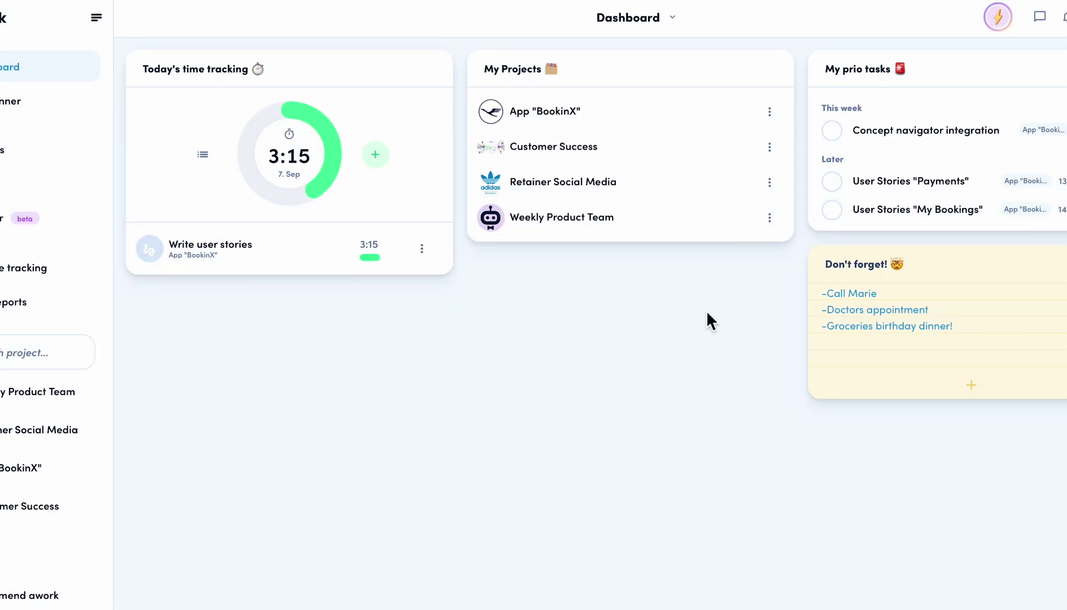
# Start a new project with a teammate, client awork GmbH and the marketing tag via slash commands.
pyautogui.press('p')
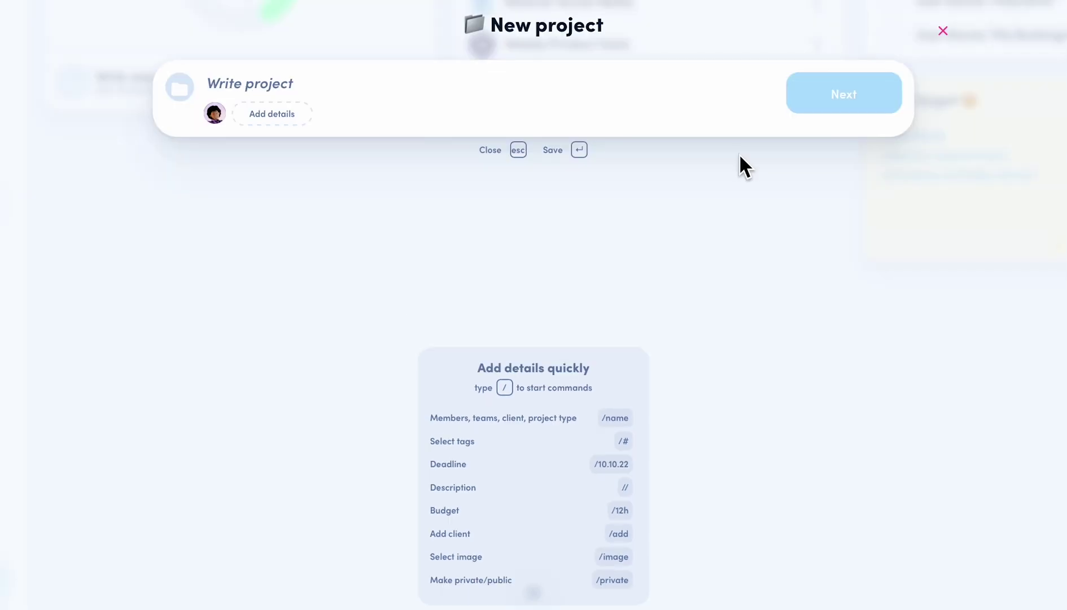
pyautogui.write('/and')
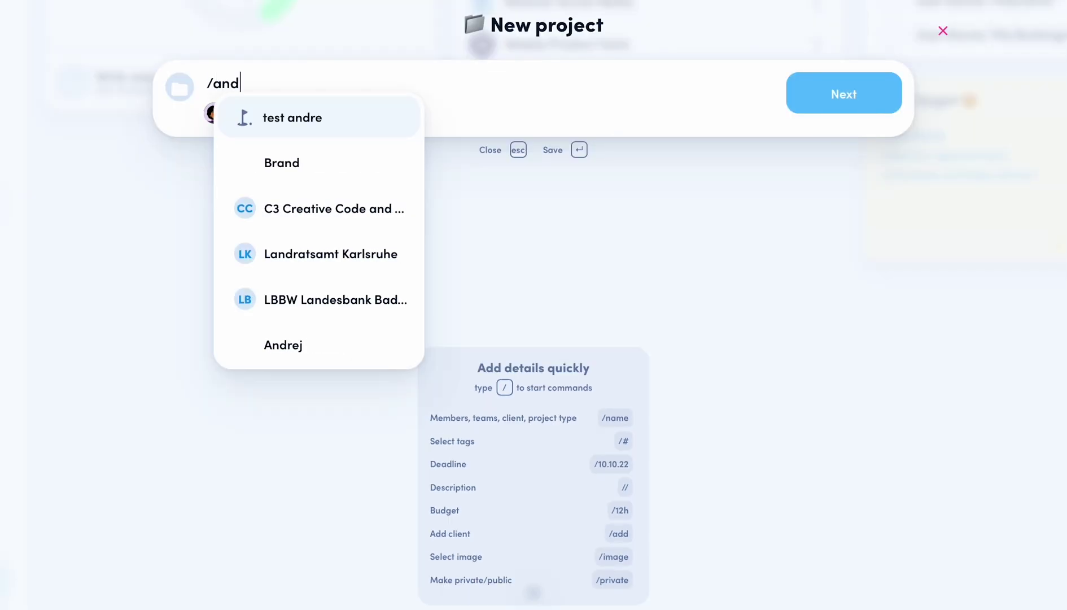
pyautogui.write('re')
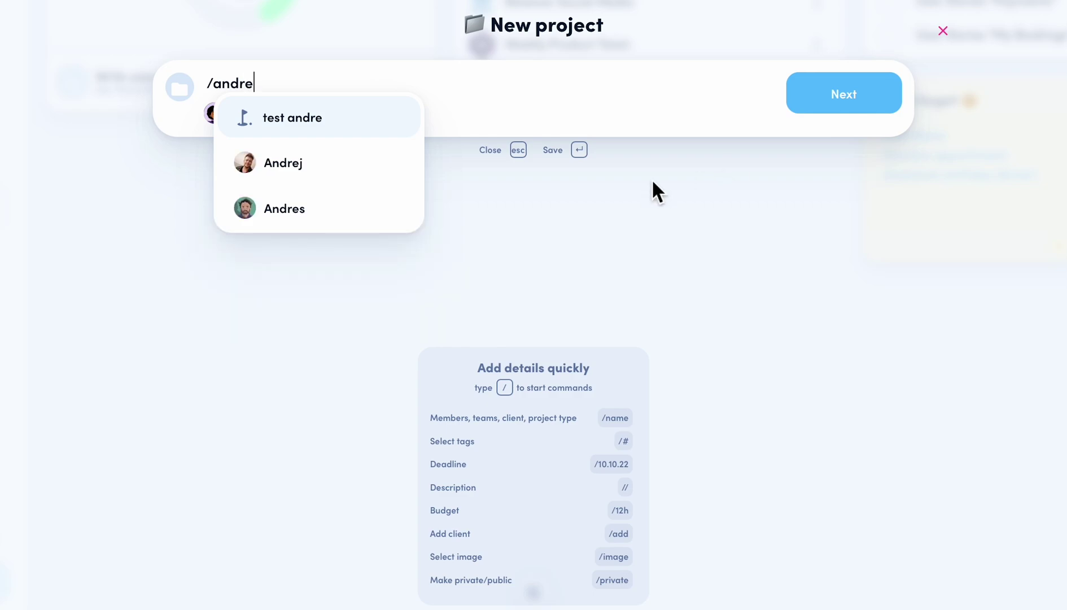
pyautogui.click(364, 214)
pyautogui.write('/')
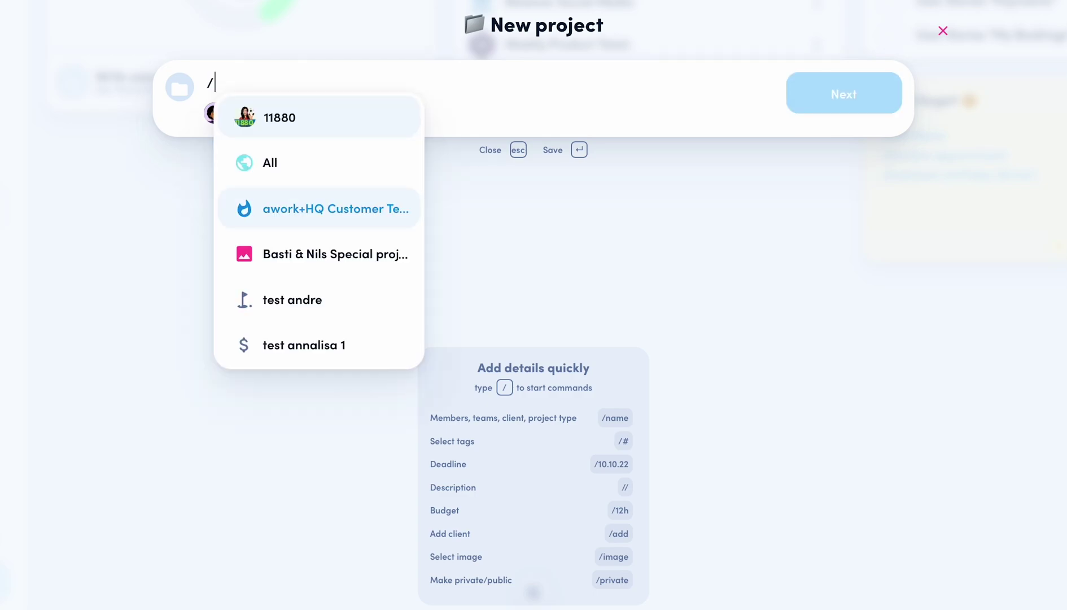
pyautogui.write('awork')
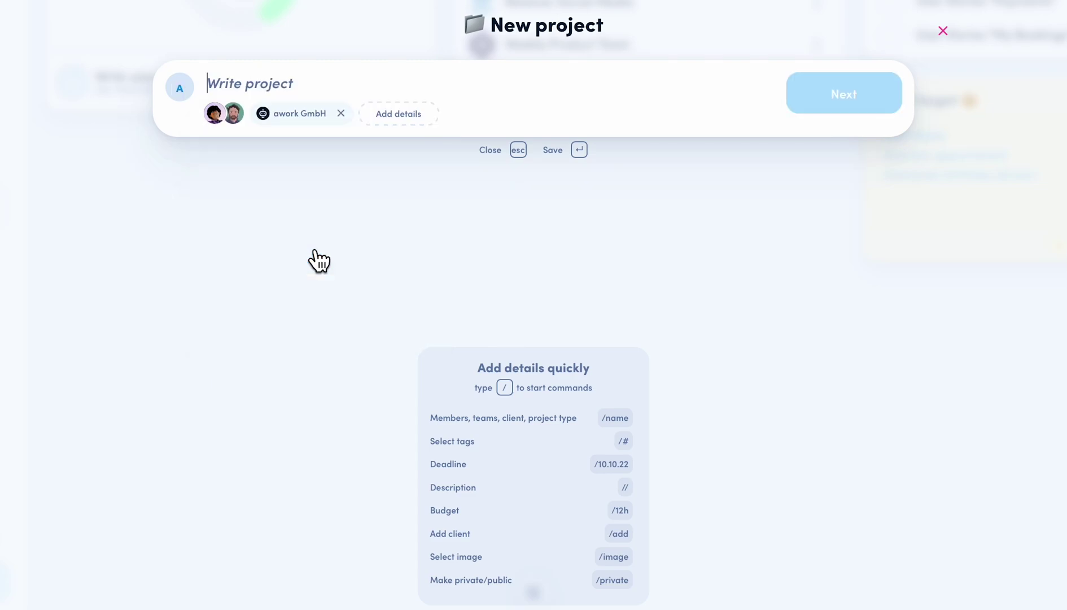
pyautogui.write('/mar')
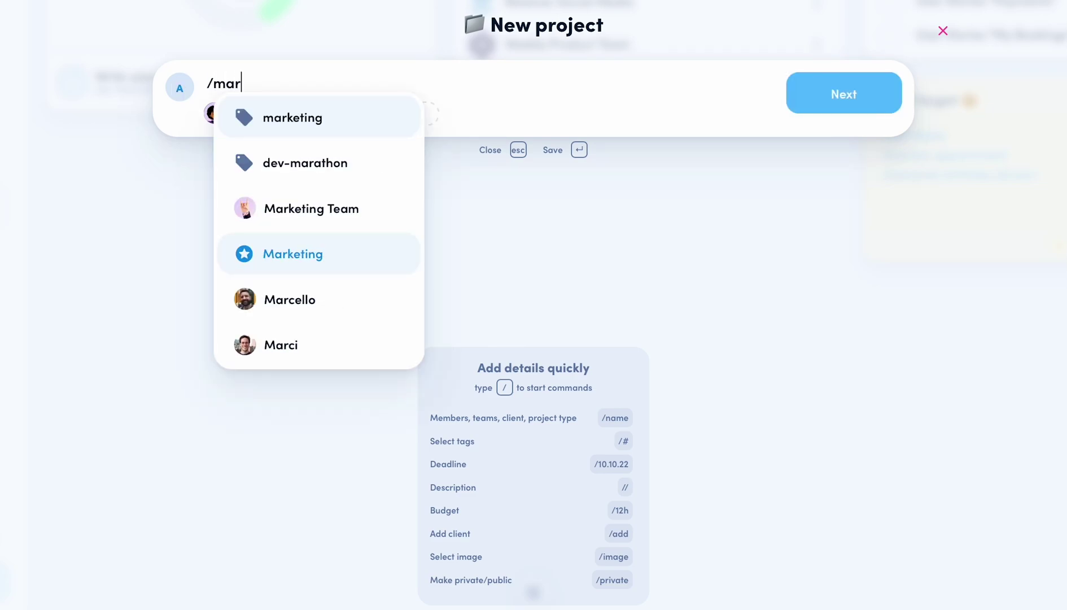
pyautogui.click(316, 116)
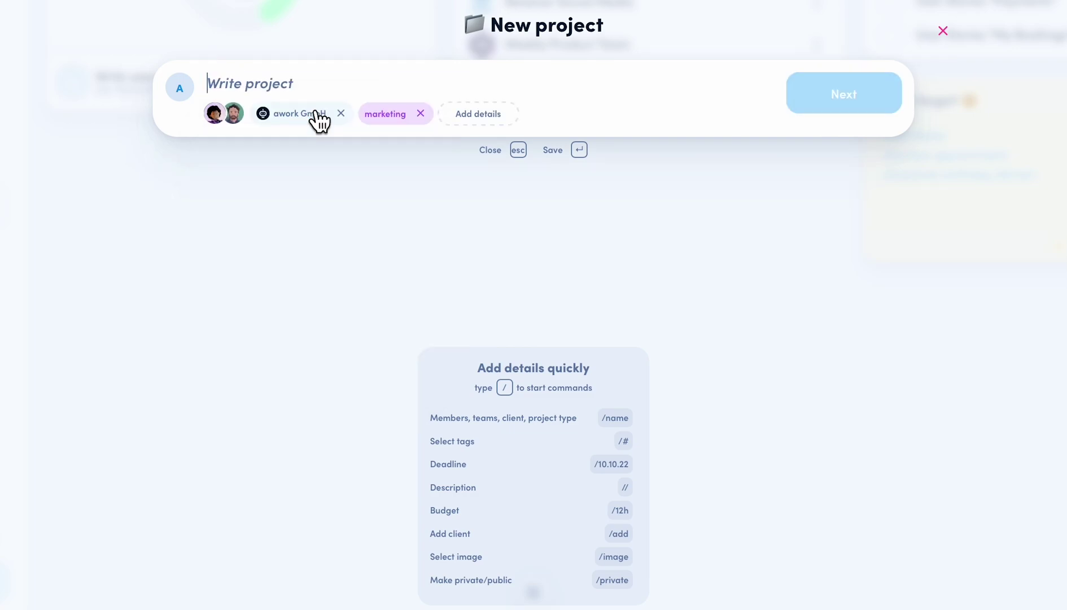
# Add description 'This is a project for our new Release', title 'Video Release/10.09.22', and create it.
pyautogui.hotkey('shift', 'Return')
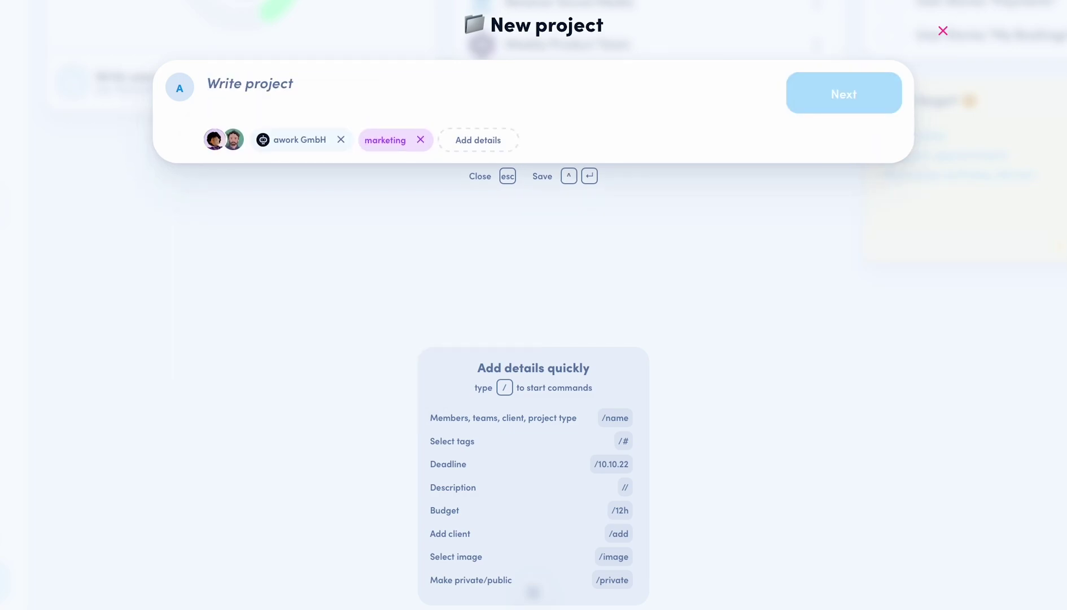
pyautogui.write('This is a project for our n')
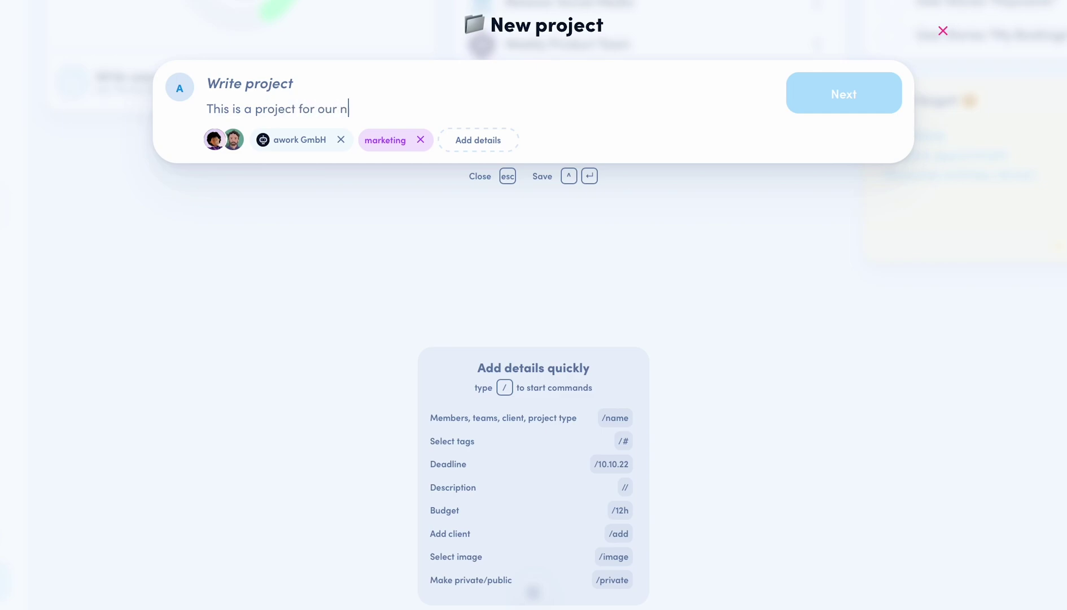
pyautogui.write('ew Release')
pyautogui.click(248, 83)
pyautogui.write('Video')
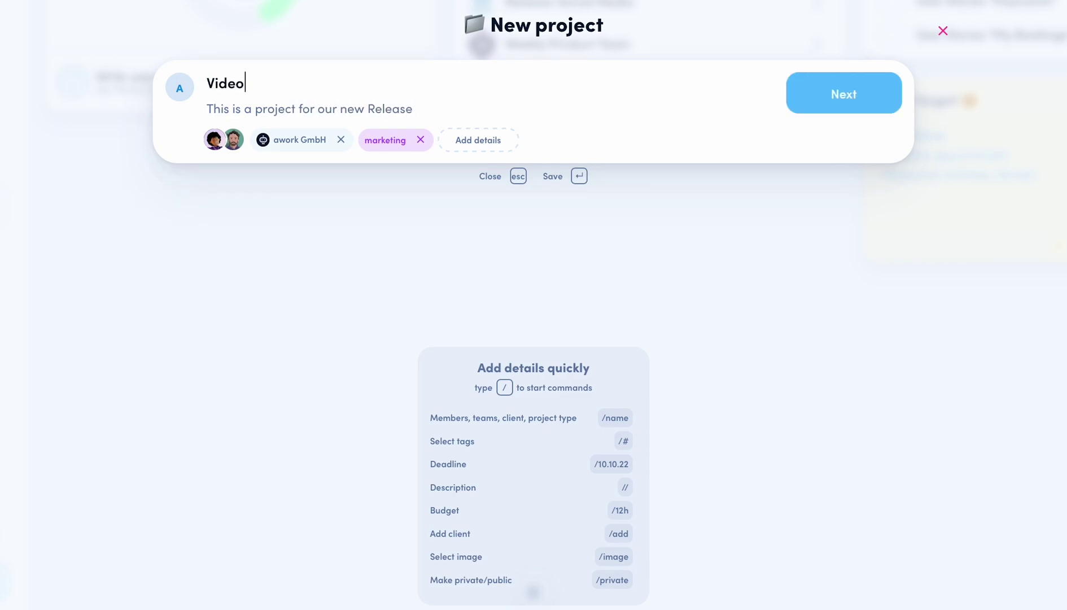
pyautogui.write(' Release/')
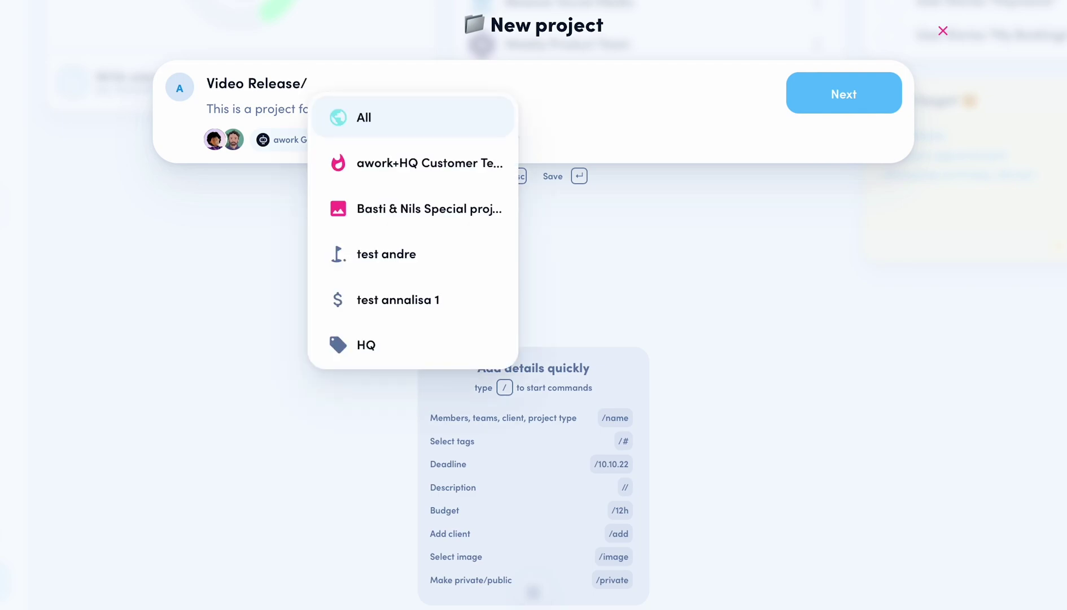
pyautogui.write('10.09')
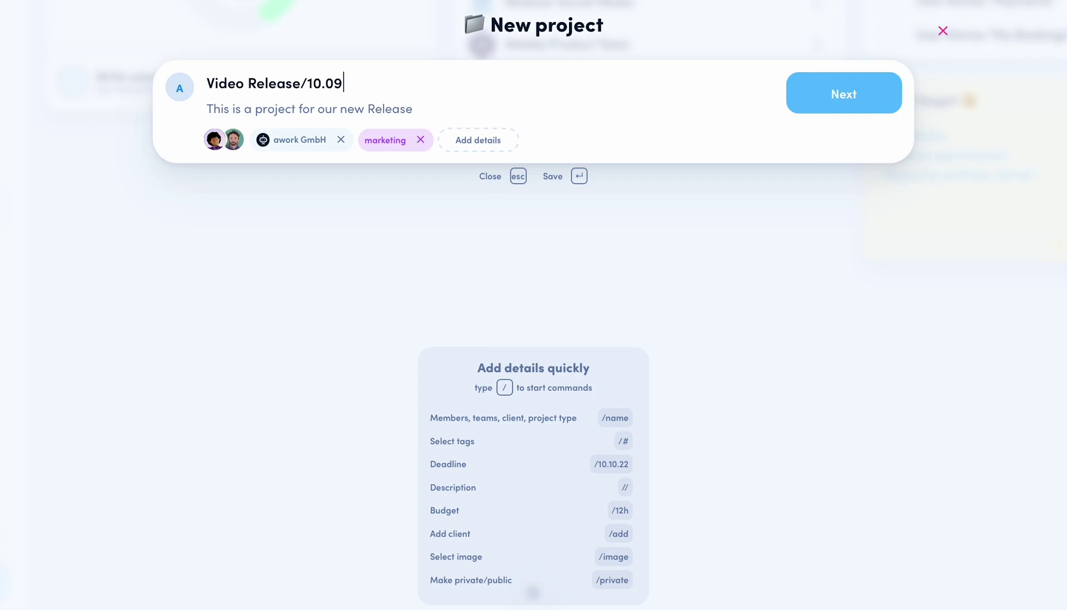
pyautogui.write('.22')
pyautogui.press('Return')
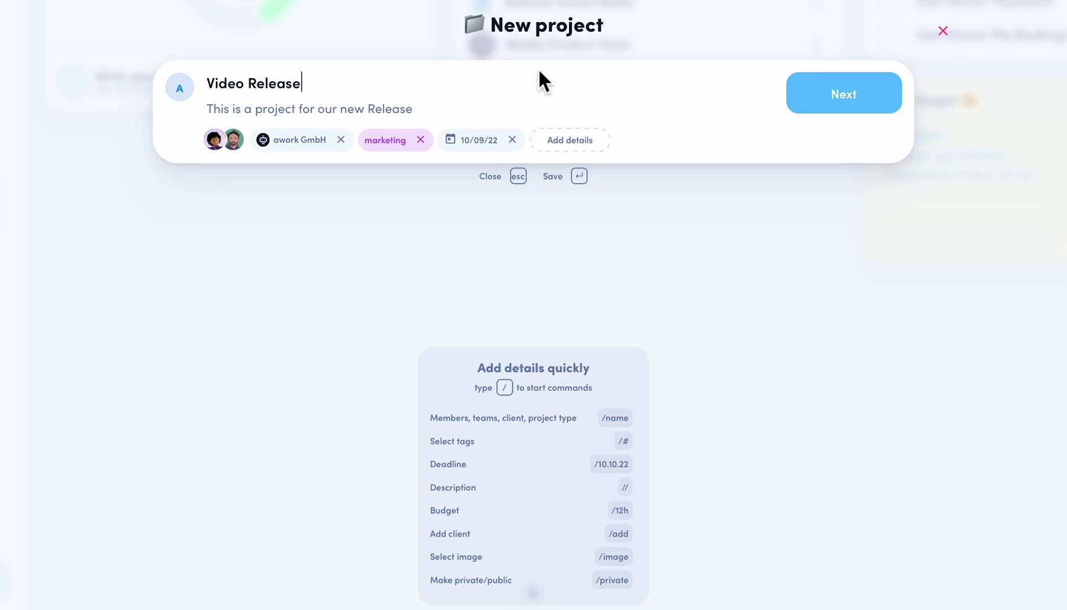
pyautogui.click(843, 102)
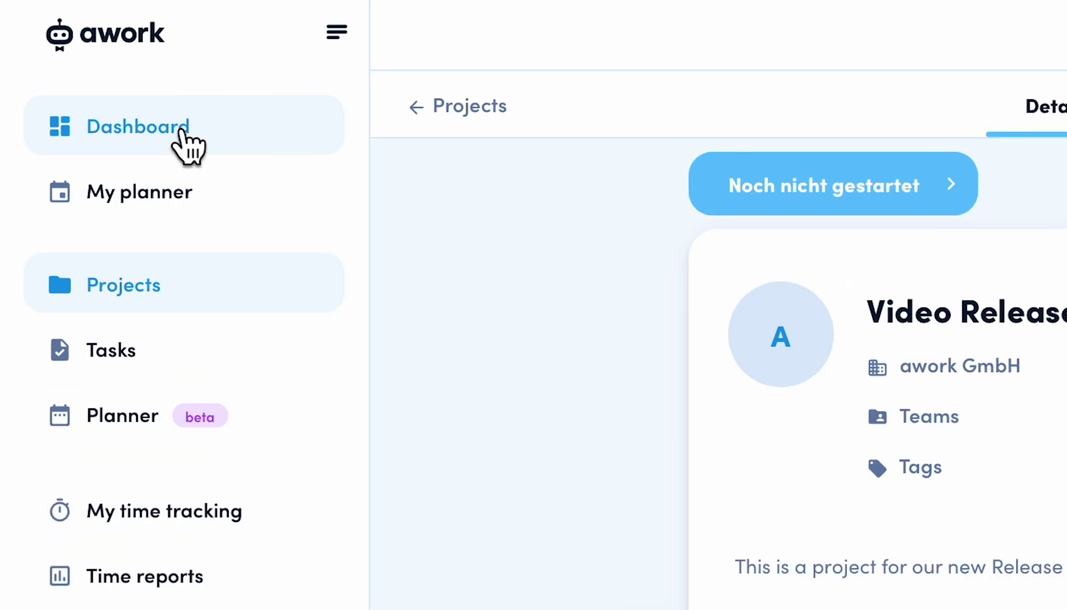
# Return to the dashboard and open the New task quick-create dialog.
pyautogui.click(182, 131)
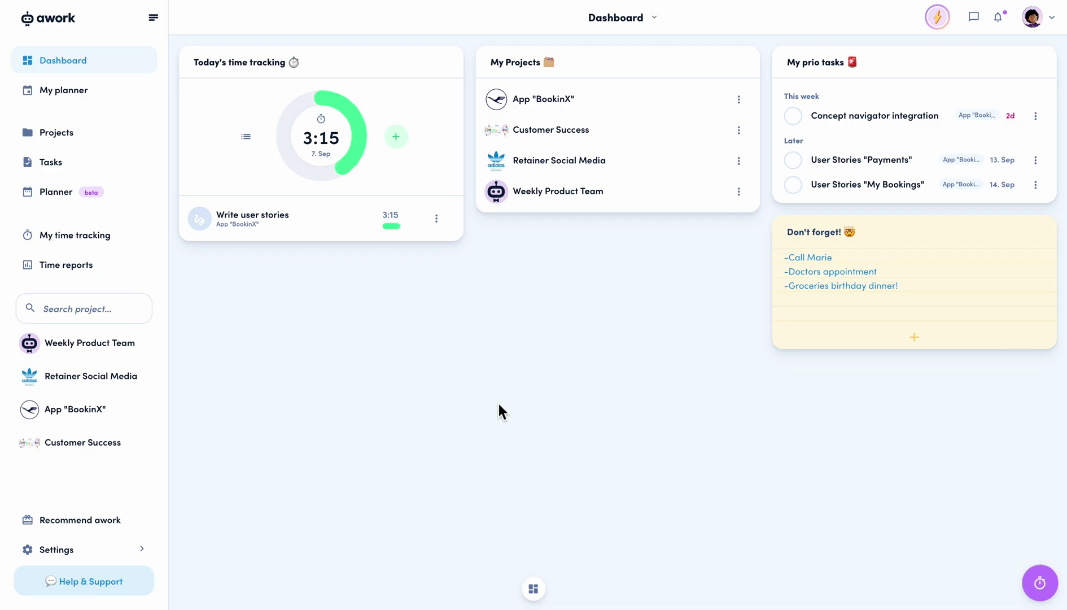
pyautogui.press('t')
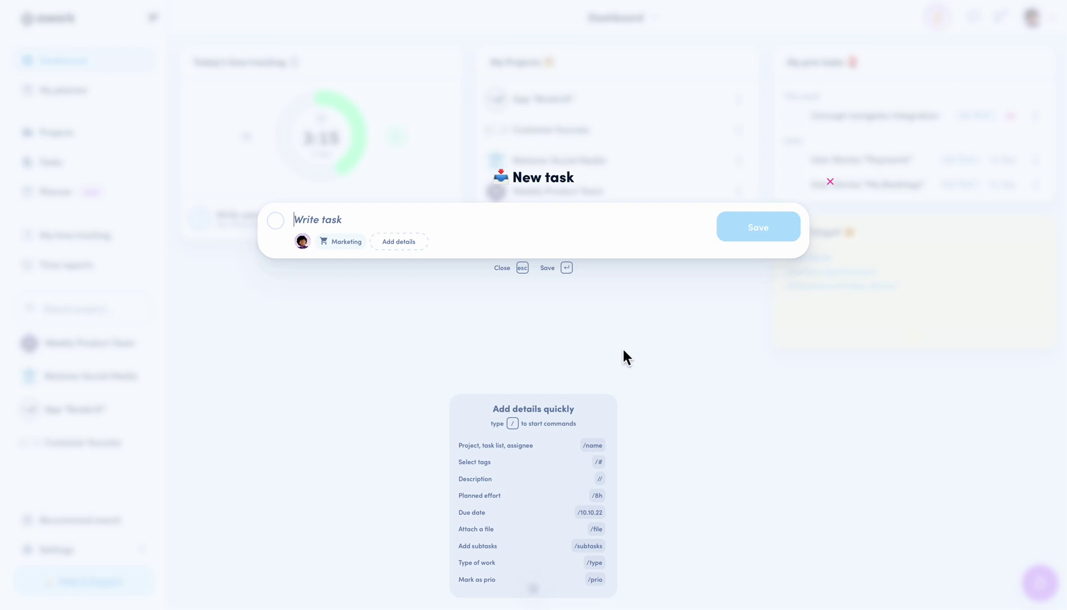
# Close the task dialog, open Campaign Winter 2022's task lists, and start a new task there.
pyautogui.click(832, 184)
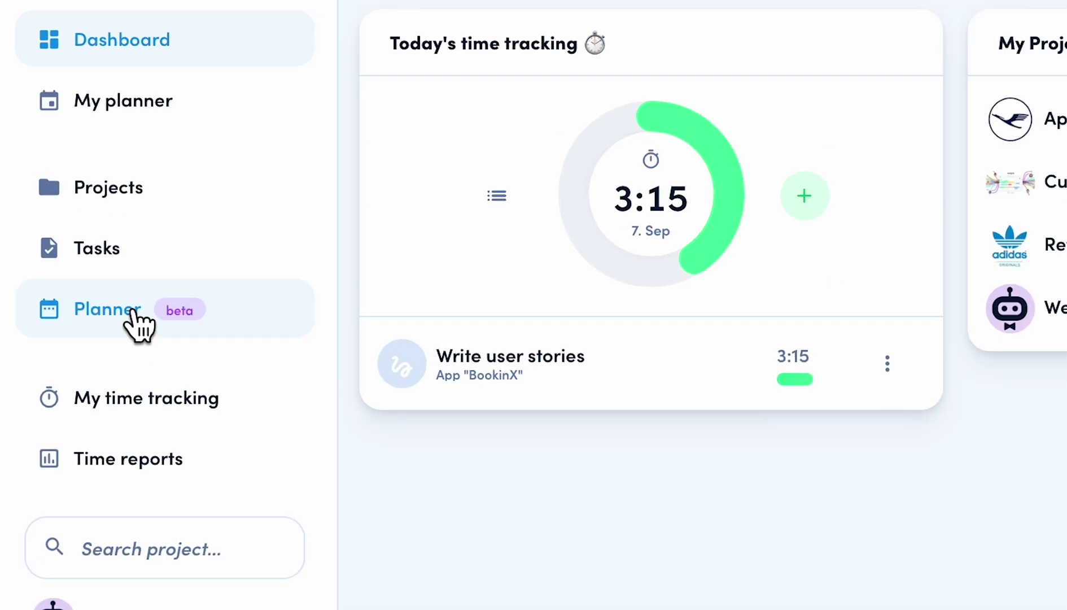
pyautogui.click(101, 172)
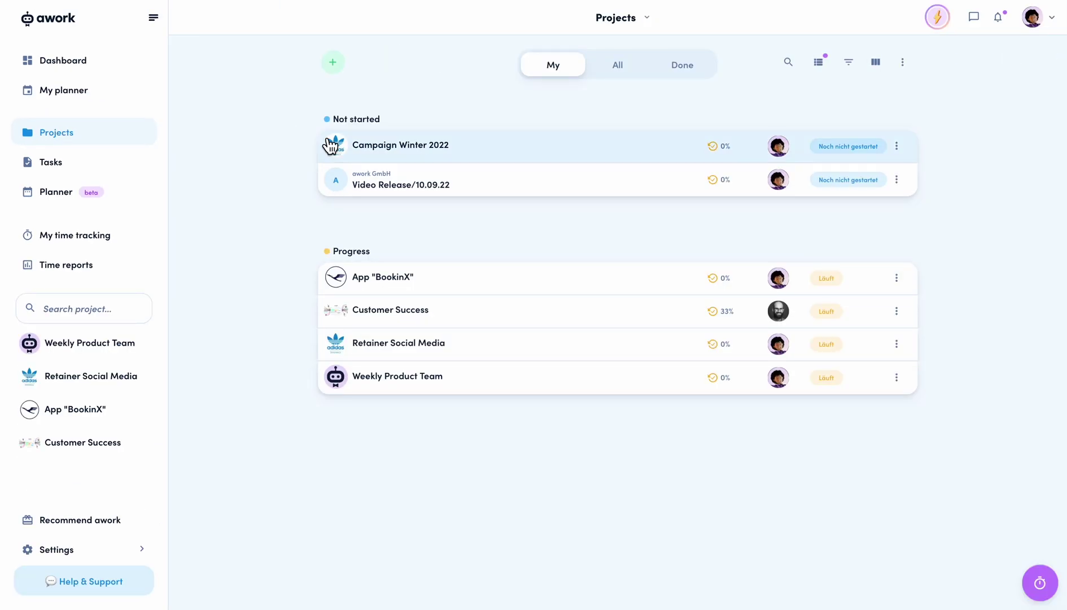
pyautogui.click(400, 144)
pyautogui.click(546, 50)
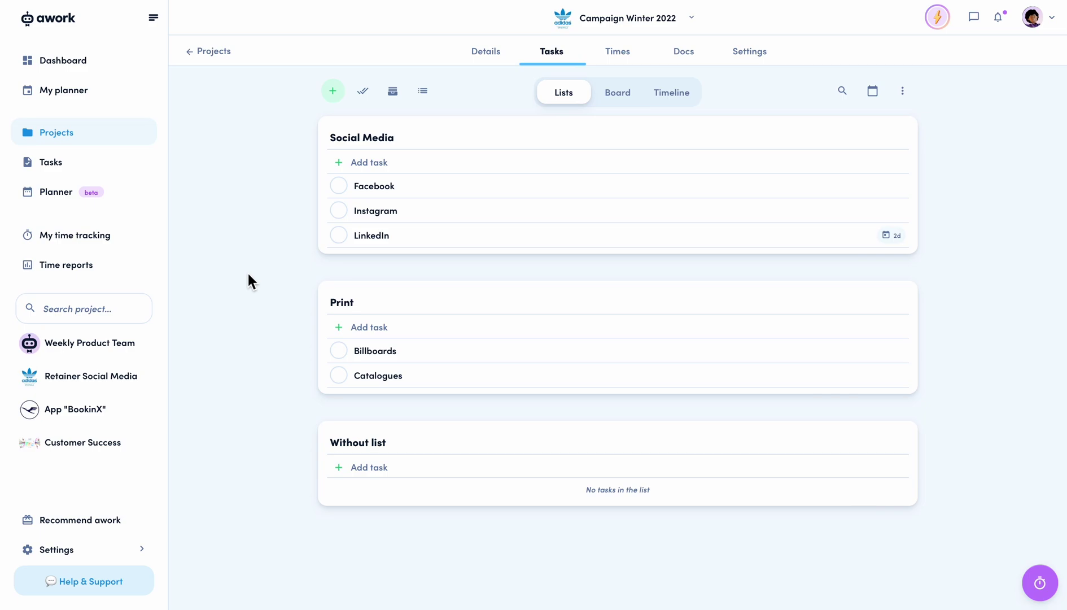
pyautogui.hotkey('alt', 'n')
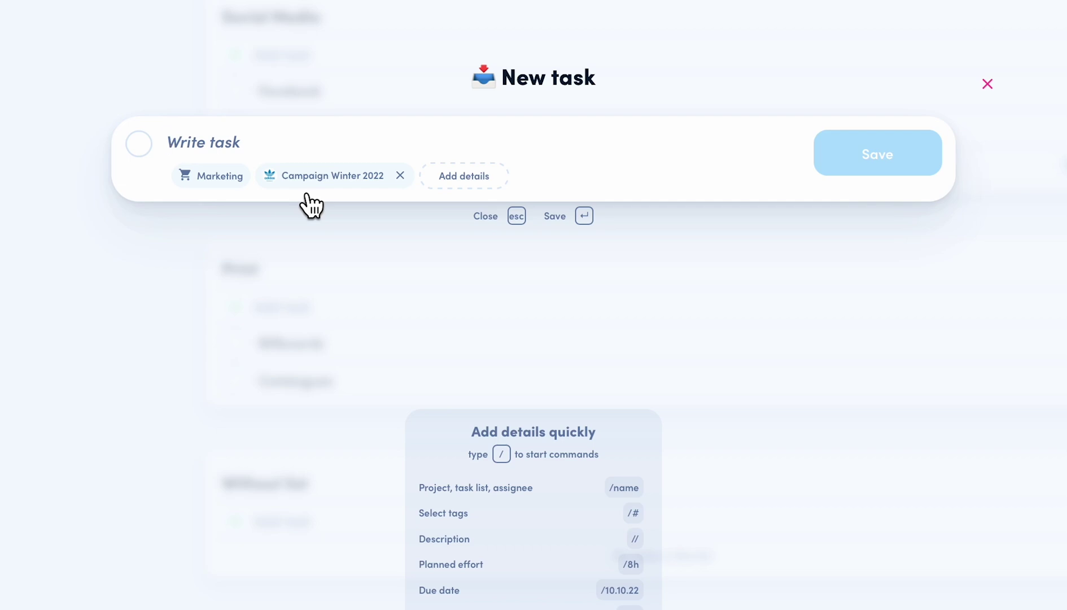
# Name the task 'Magazines' and put it in the Print task list.
pyautogui.write('Magazines')
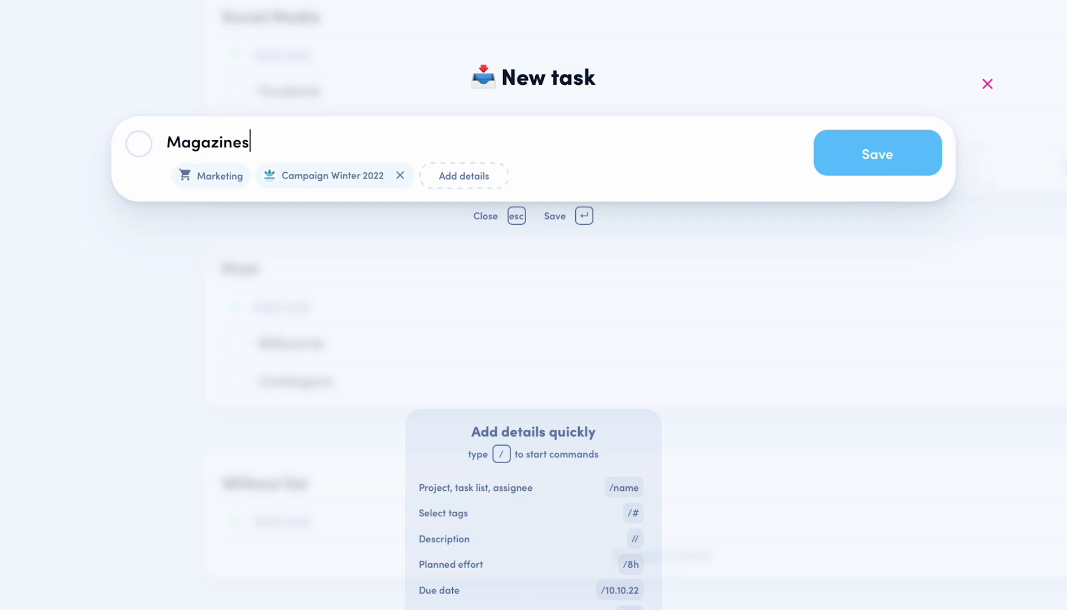
pyautogui.click(457, 174)
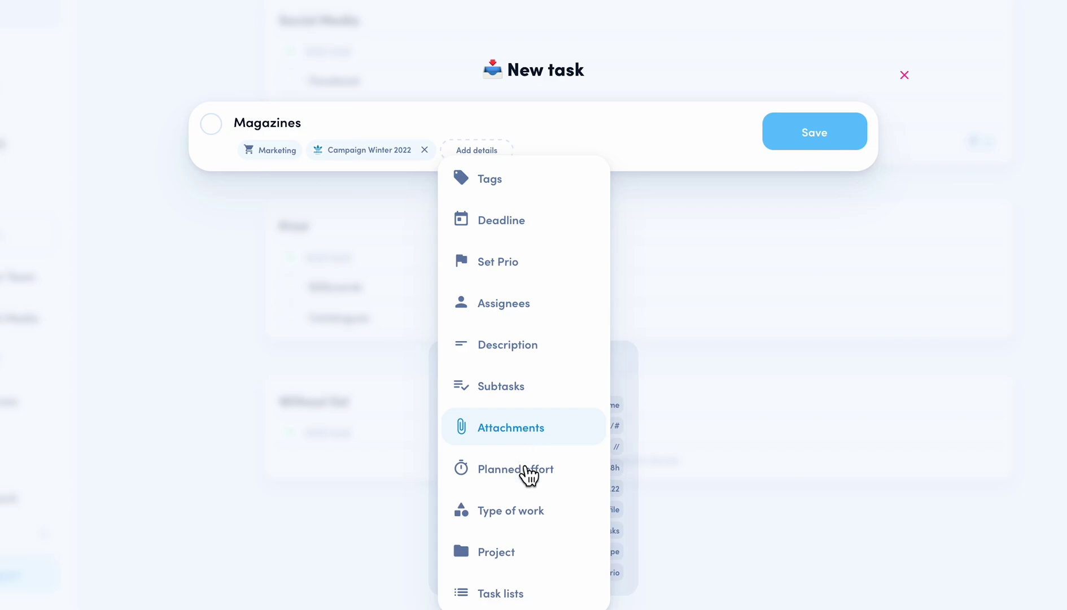
pyautogui.click(525, 594)
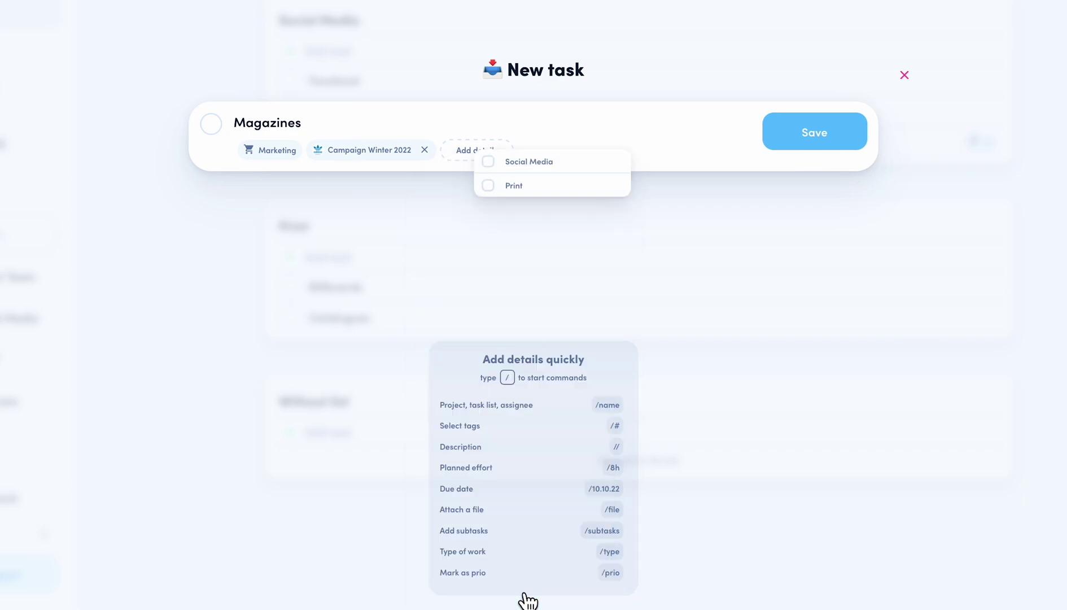
pyautogui.click(499, 194)
pyautogui.click(409, 122)
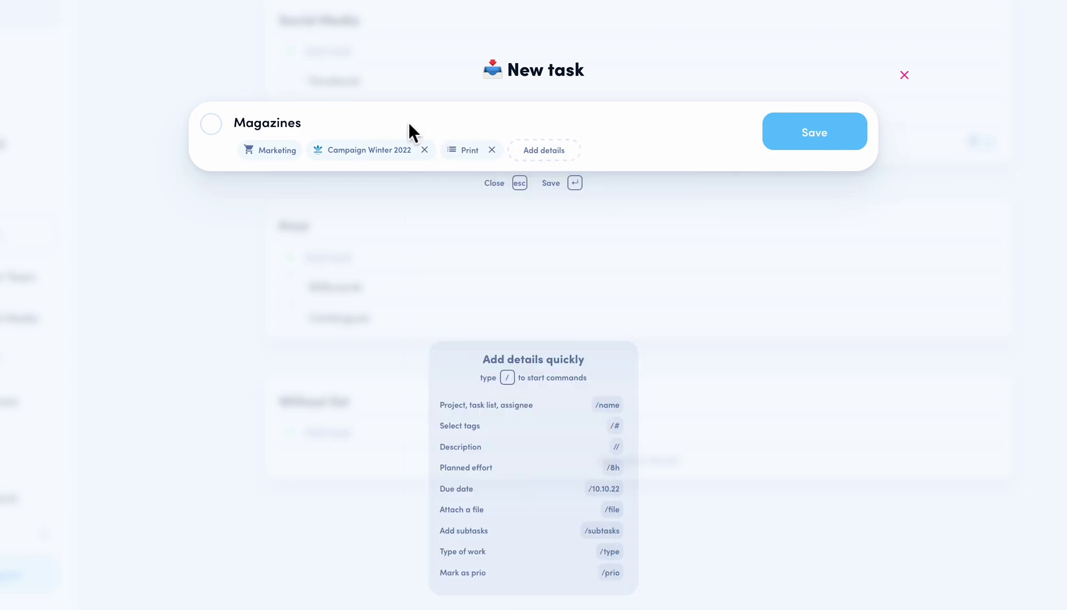
# Assign the Magazines task to a team member and save it.
pyautogui.click(557, 163)
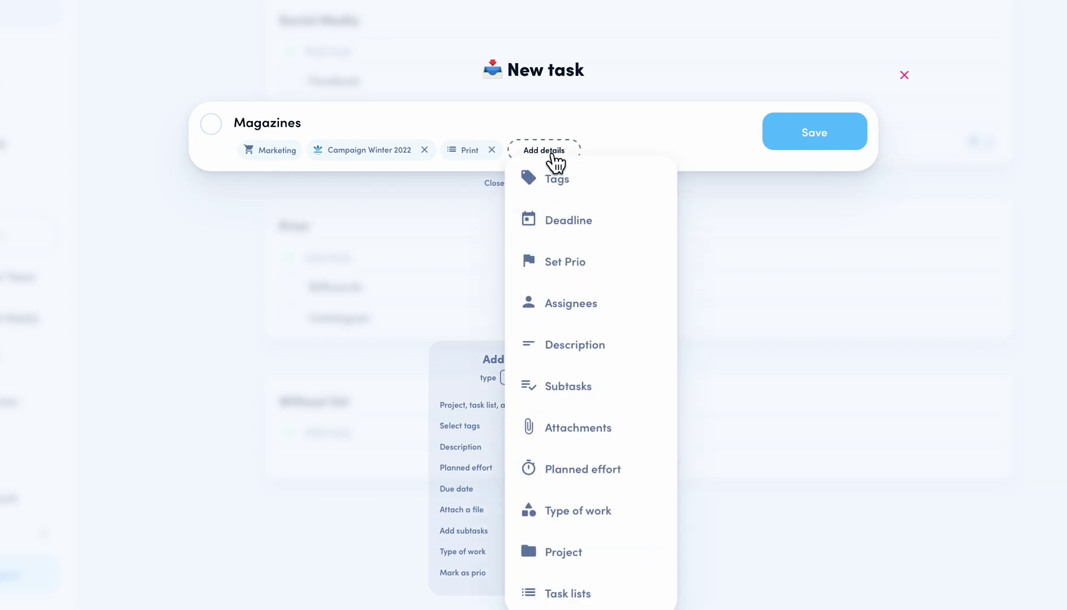
pyautogui.click(579, 314)
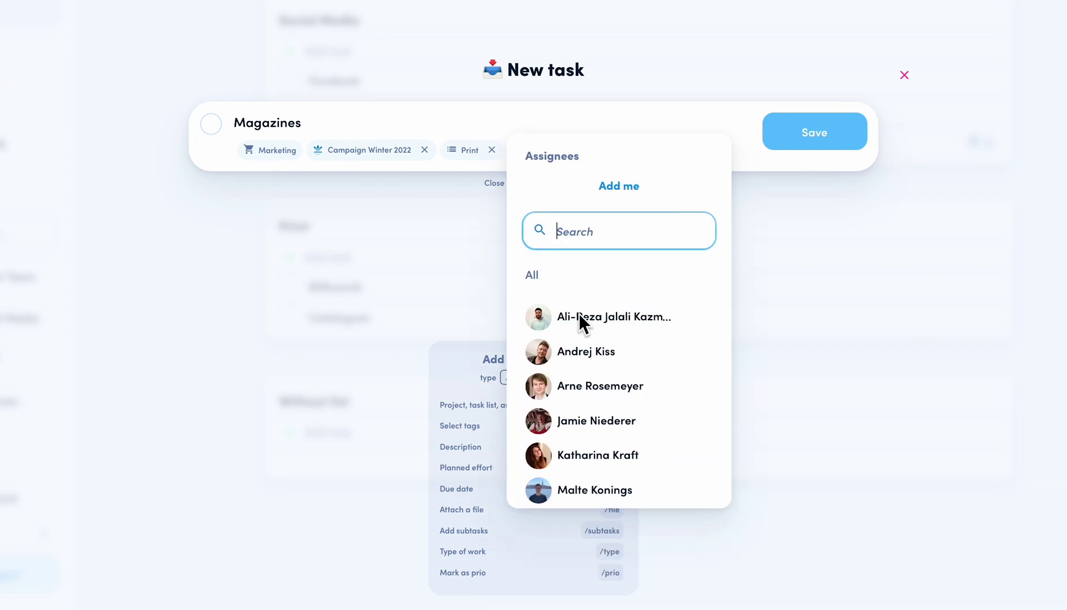
pyautogui.write('jan')
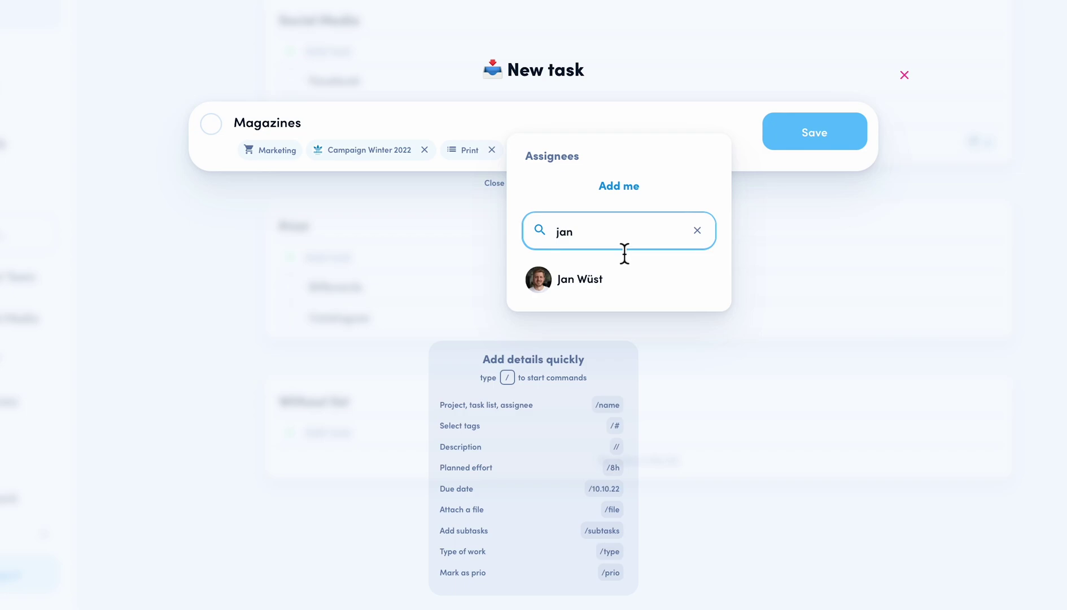
pyautogui.click(598, 282)
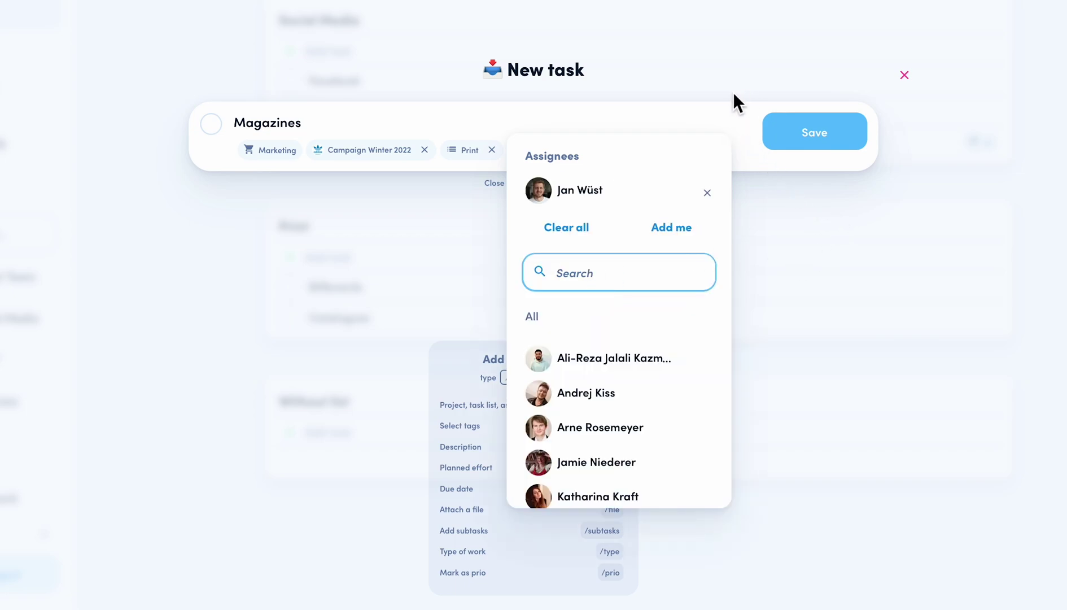
pyautogui.click(730, 113)
pyautogui.click(814, 146)
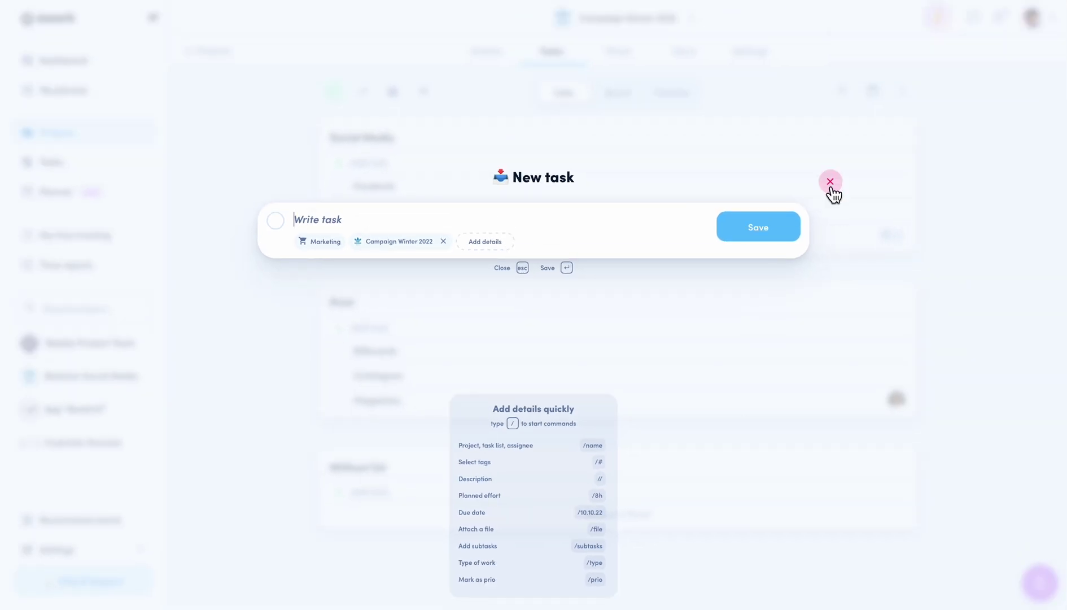
# Close the dialog, cancel an inline Social Media task, and reopen the New task dialog.
pyautogui.click(831, 182)
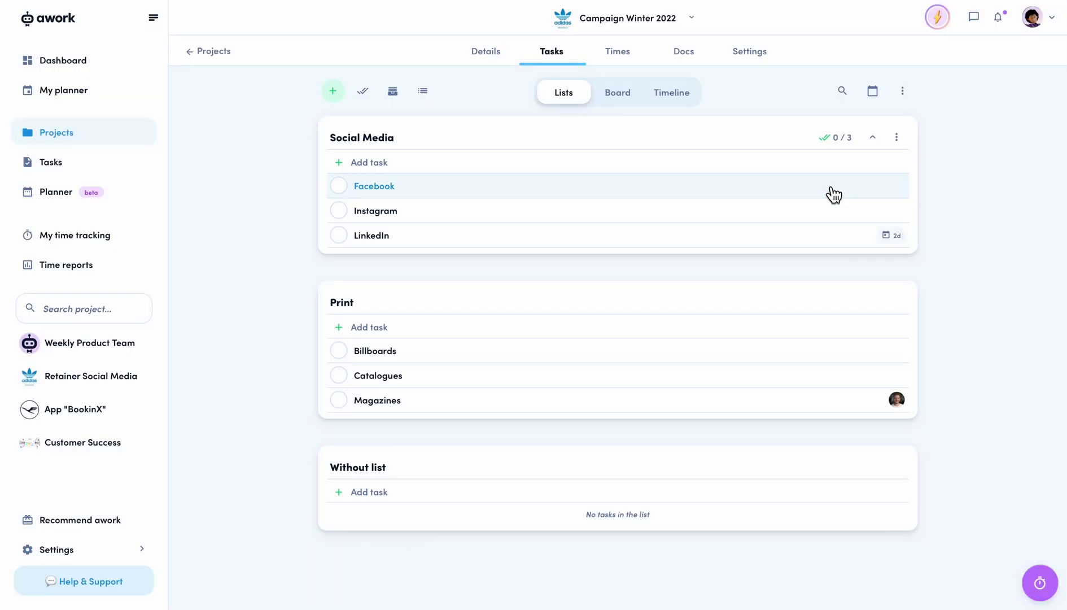
pyautogui.click(616, 169)
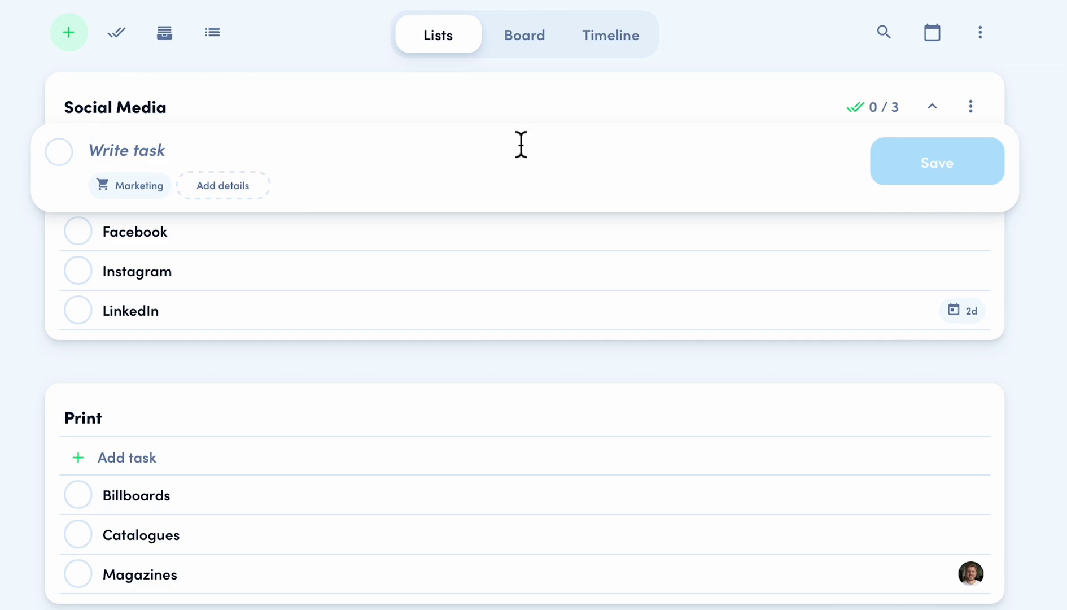
pyautogui.press('Escape')
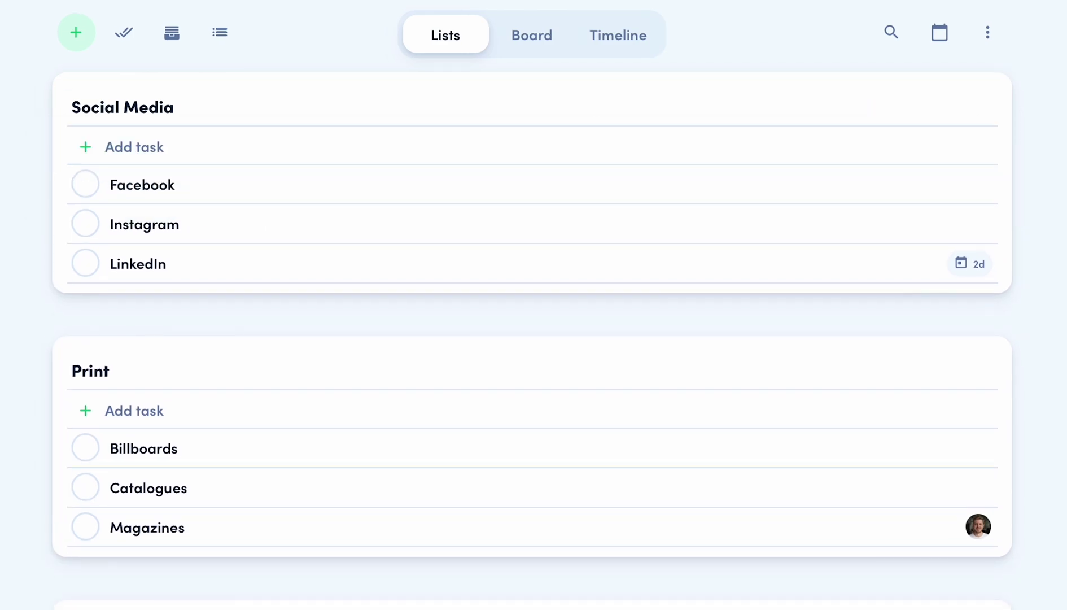
pyautogui.press('n')
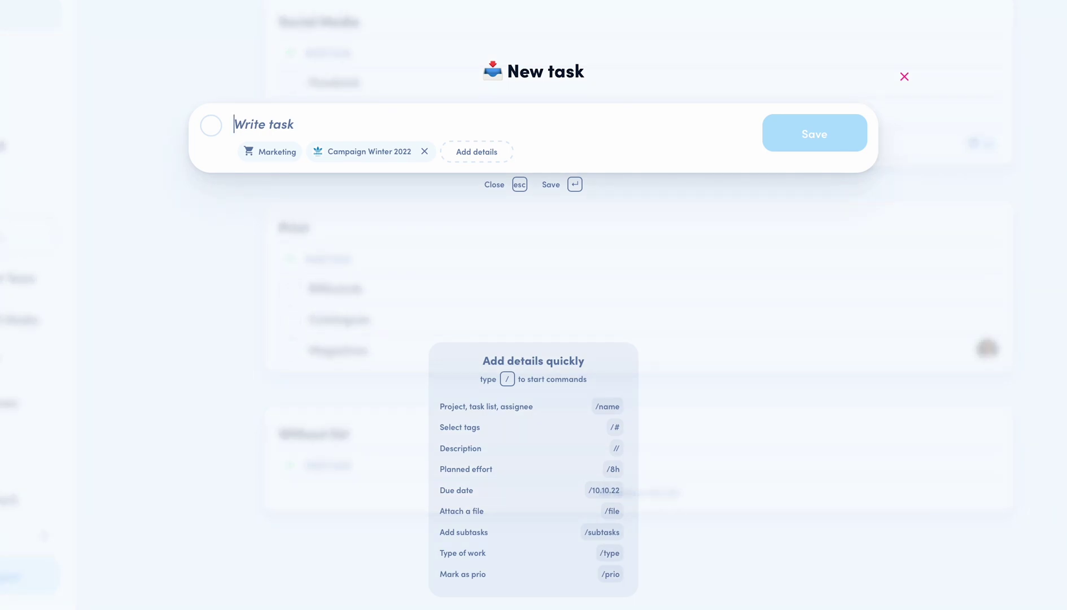
# Create the TikTok task with 5h planned effort, a Marketing tag and one team-member assignee, then save and close.
pyautogui.write('T')
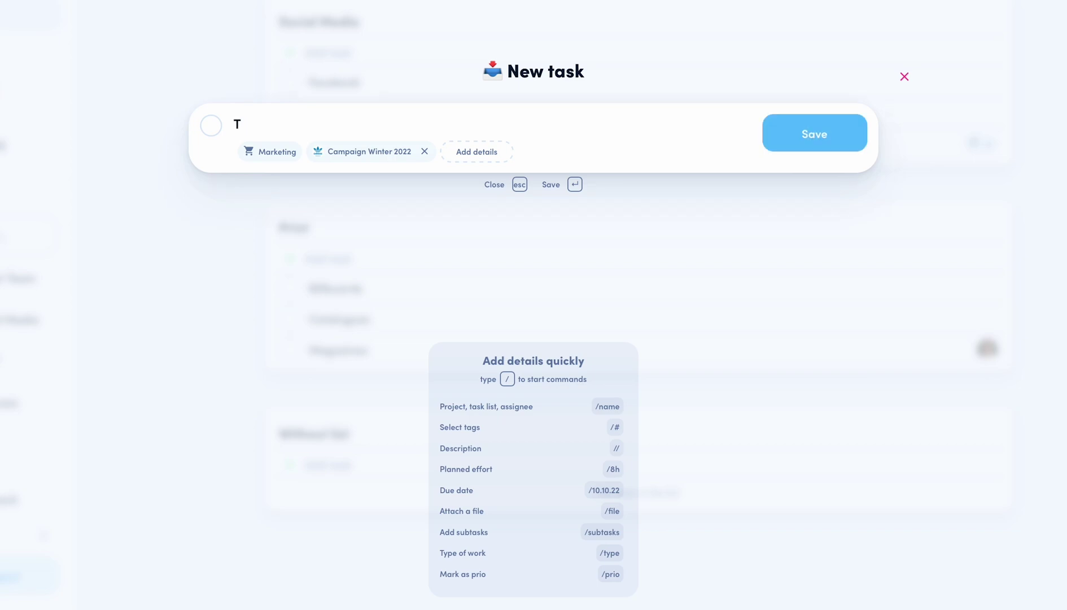
pyautogui.write('ikTok/')
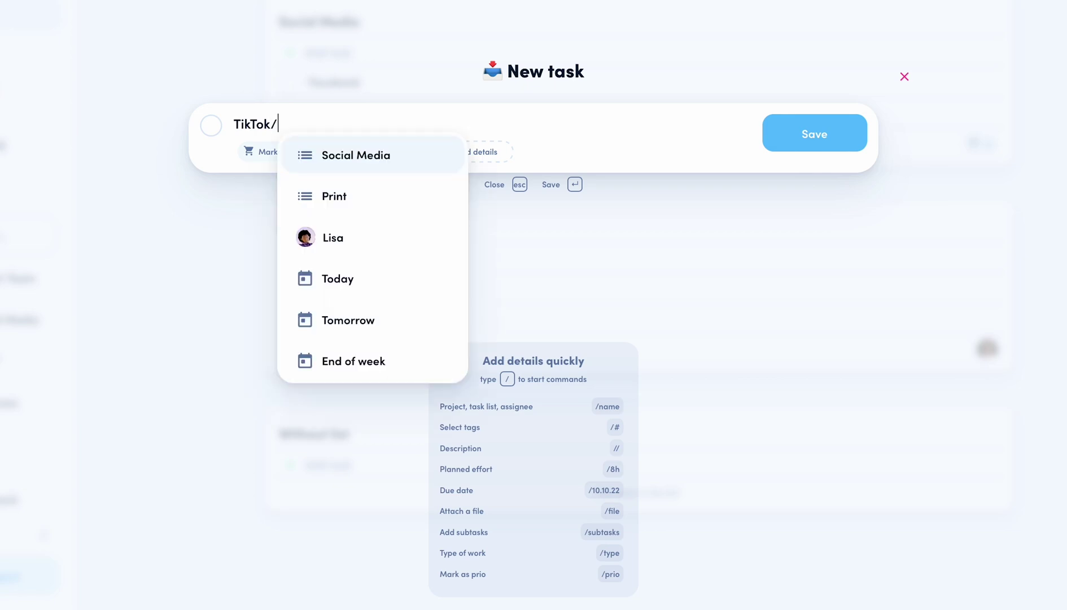
pyautogui.write('5h')
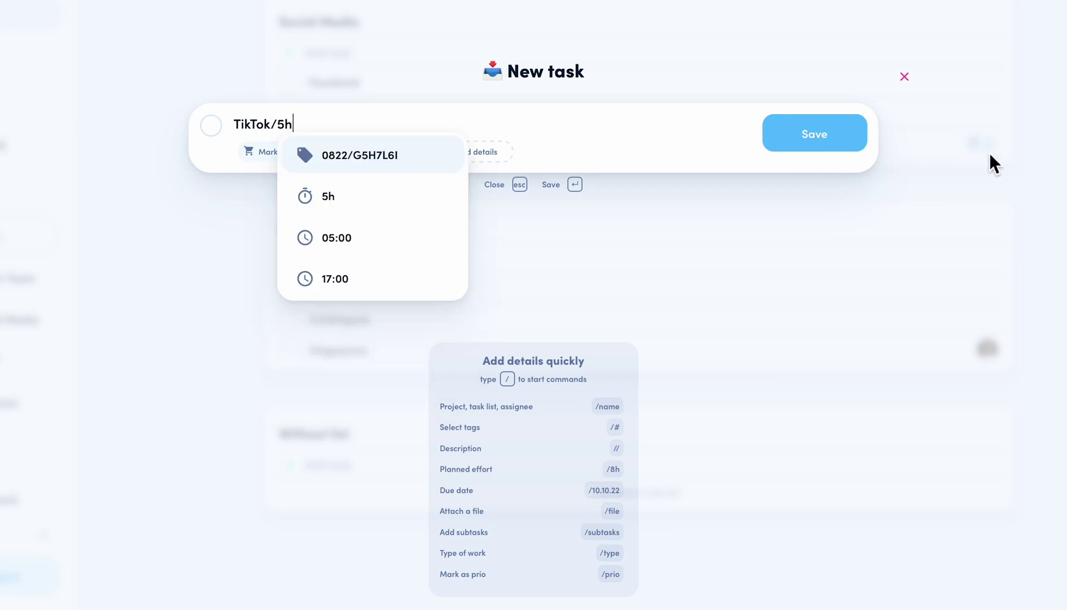
pyautogui.click(409, 200)
pyautogui.write('/#marke')
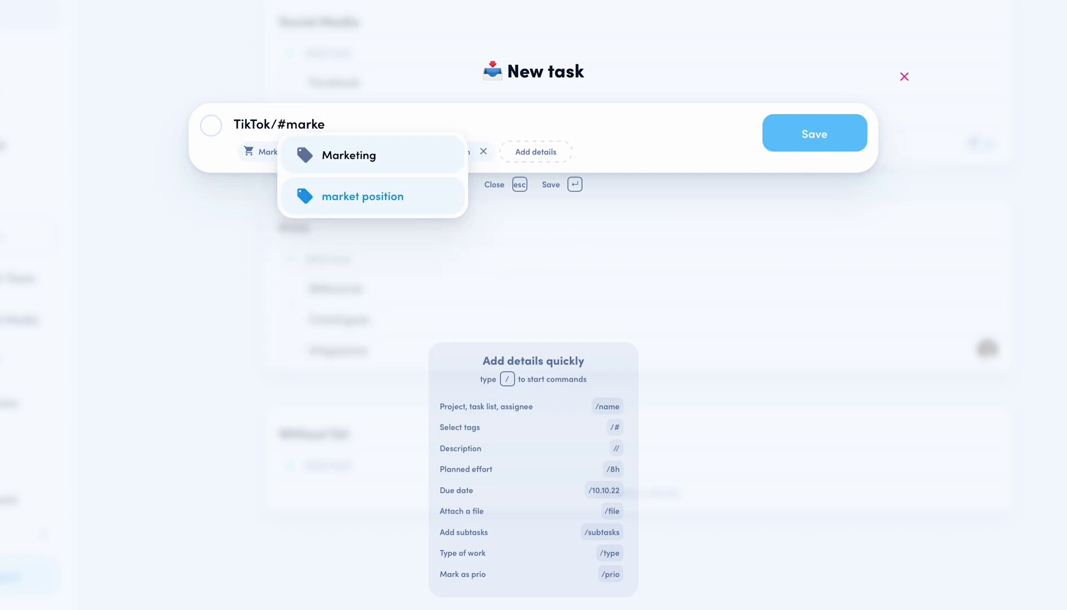
pyautogui.click(374, 168)
pyautogui.write('/')
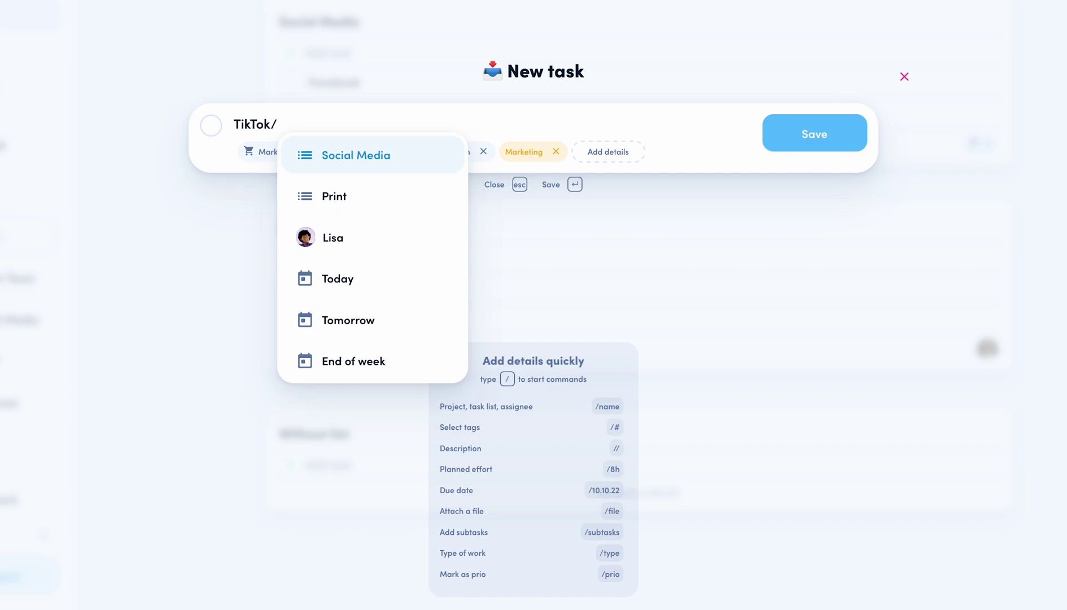
pyautogui.write('l')
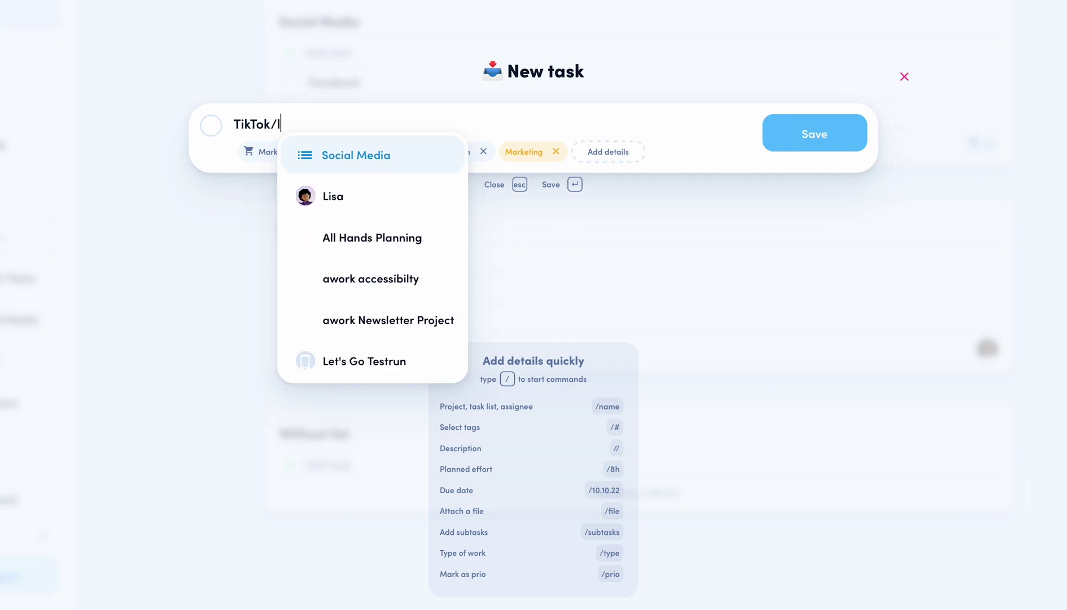
pyautogui.write('isa')
pyautogui.press('Return')
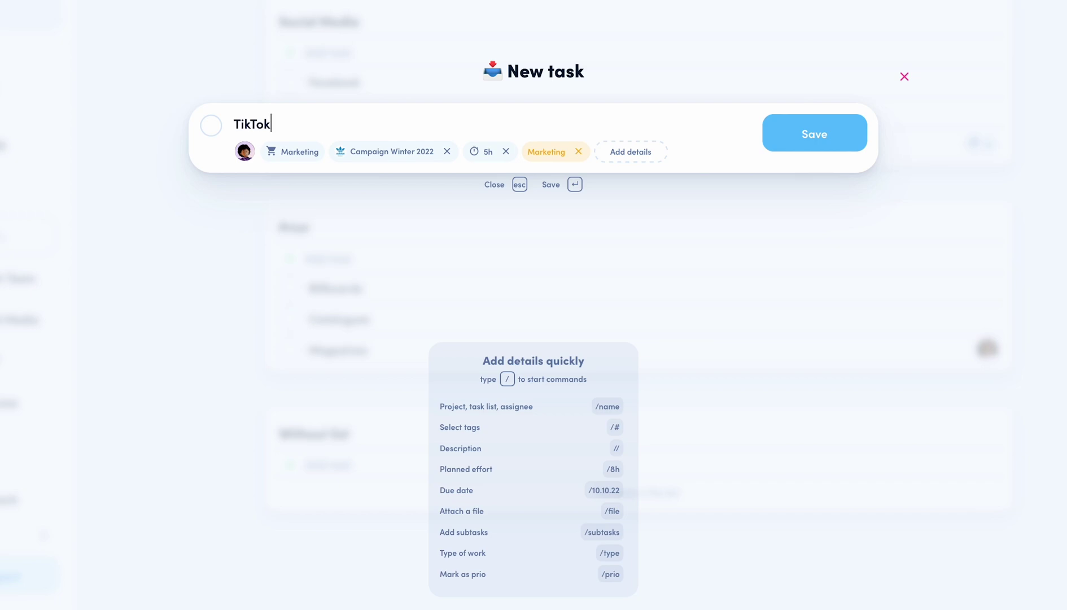
pyautogui.click(826, 141)
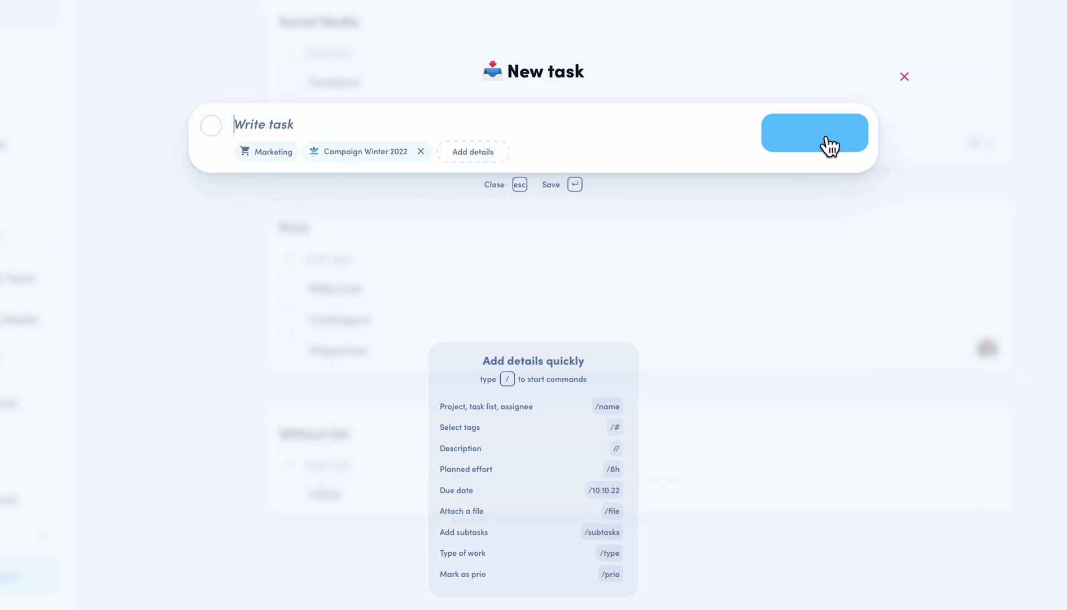
pyautogui.click(906, 78)
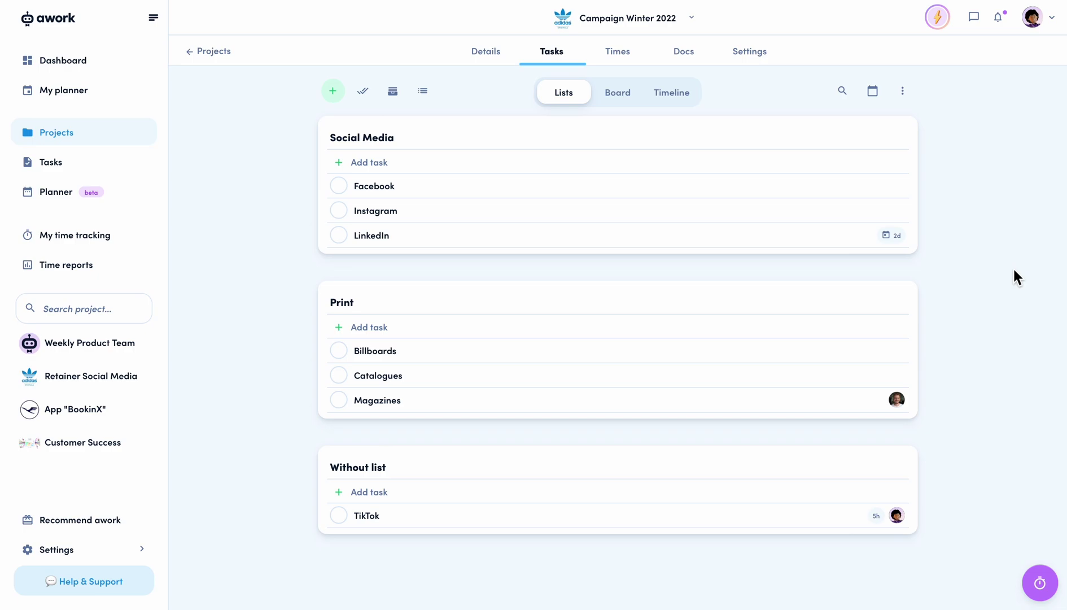
# Use the c shortcut to bring up the New client quick-create dialog.
pyautogui.press('c')
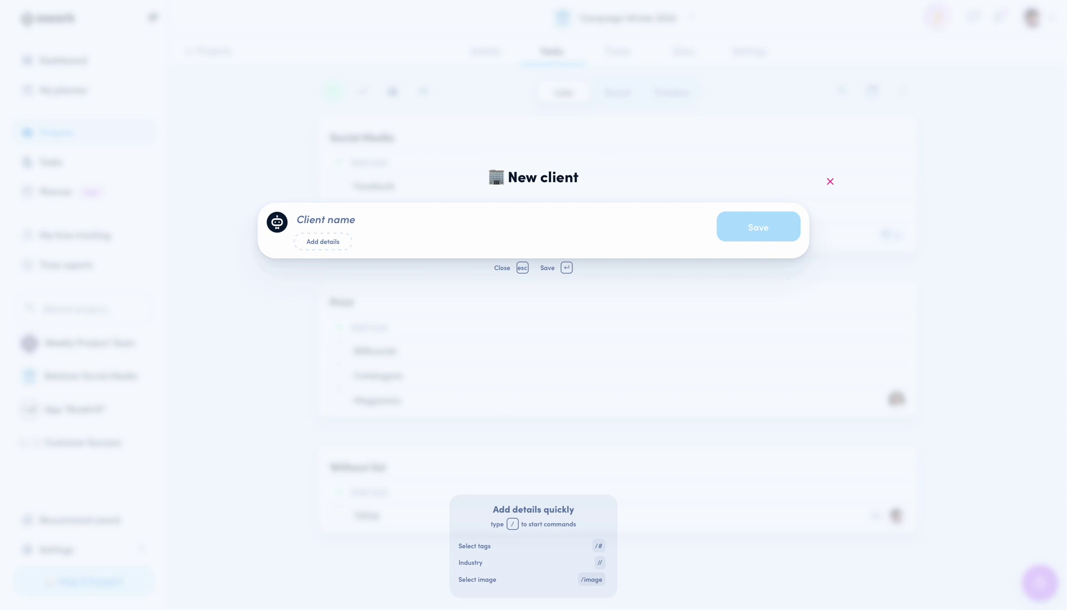
# Name the client 'Video ltd.' and upload the 'awork Logo' image from the computer as its avatar.
pyautogui.write('Video ltd.')
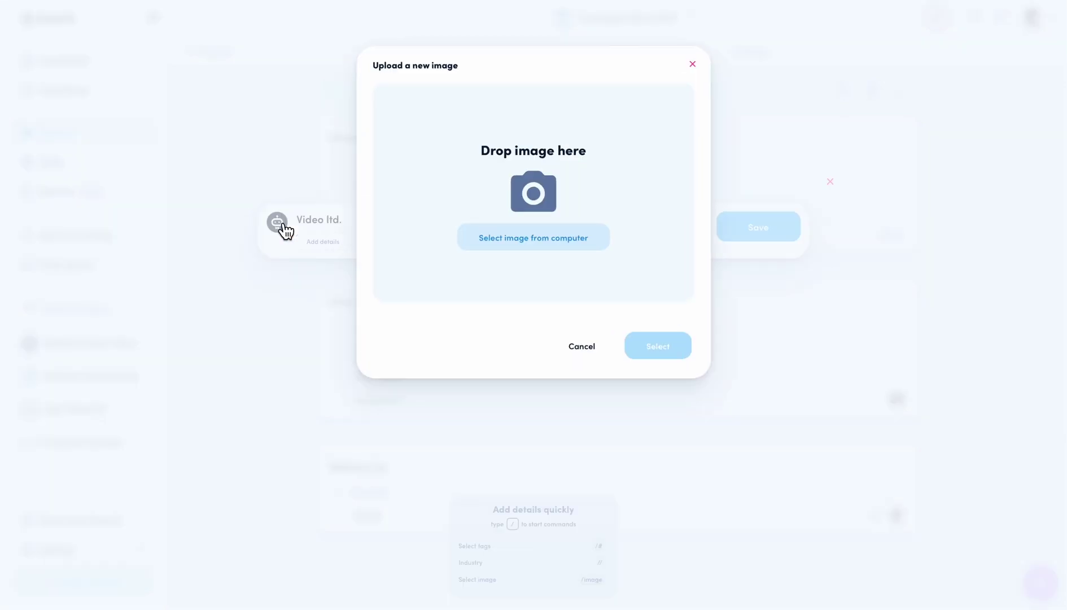
pyautogui.click(278, 224)
pyautogui.click(559, 246)
pyautogui.click(424, 191)
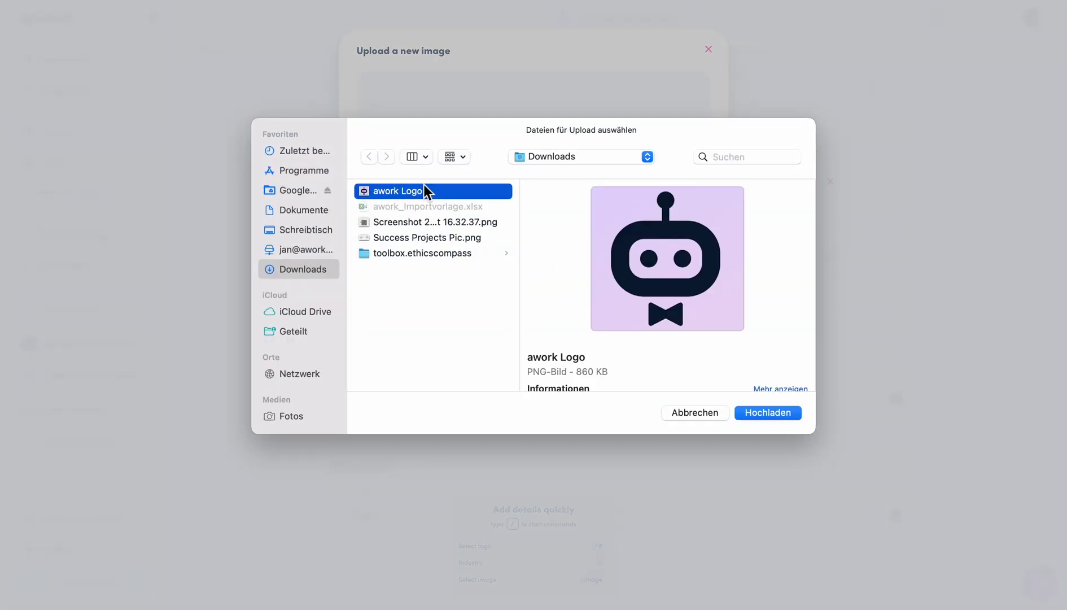
pyautogui.click(769, 415)
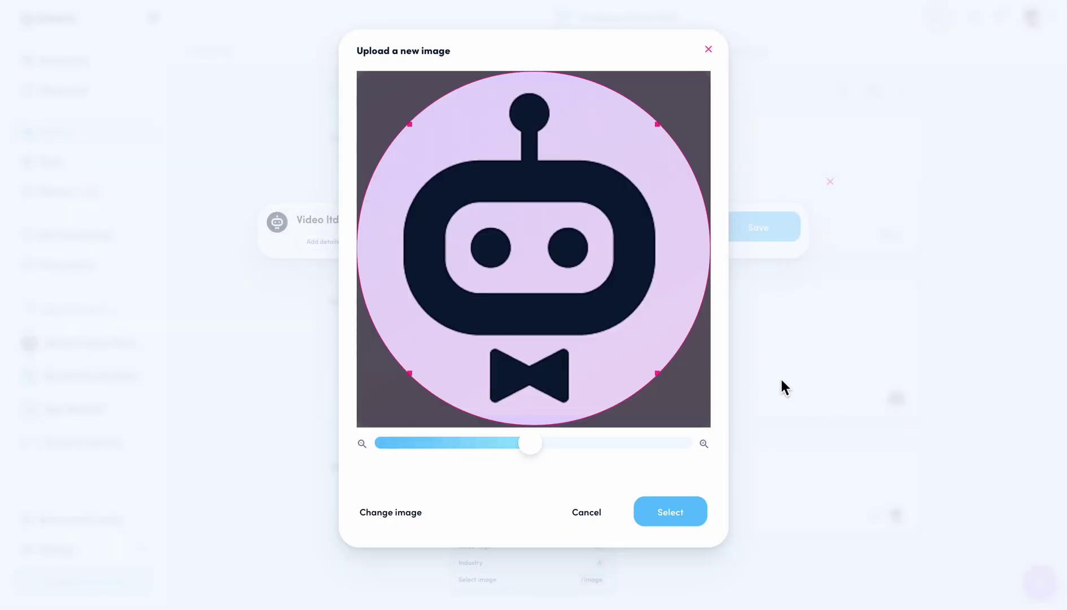
pyautogui.click(682, 517)
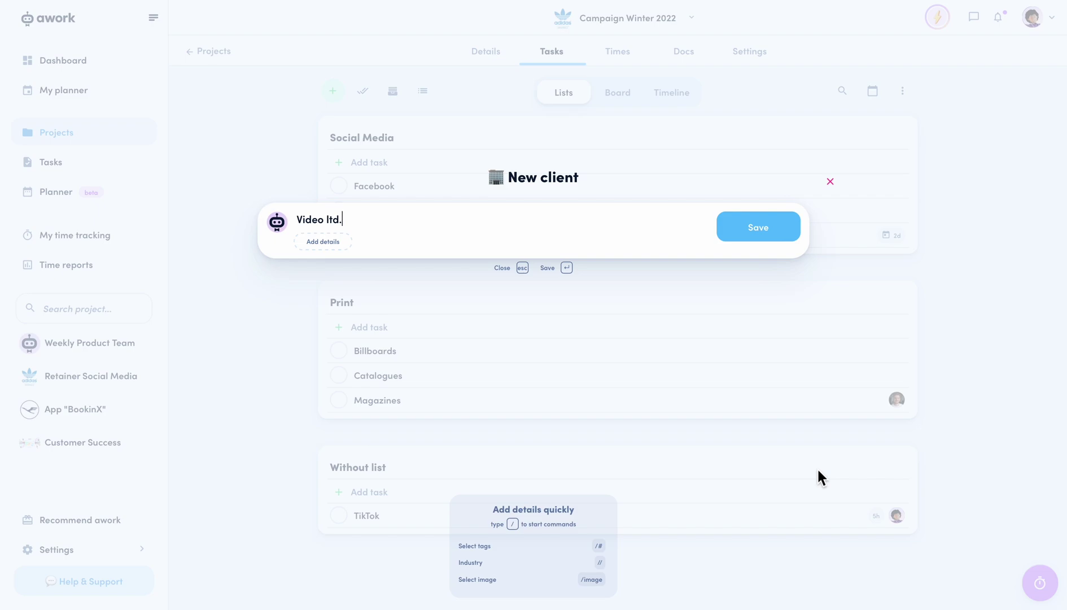
# Add the High Prio tag to Video ltd. and save the new client.
pyautogui.click(326, 241)
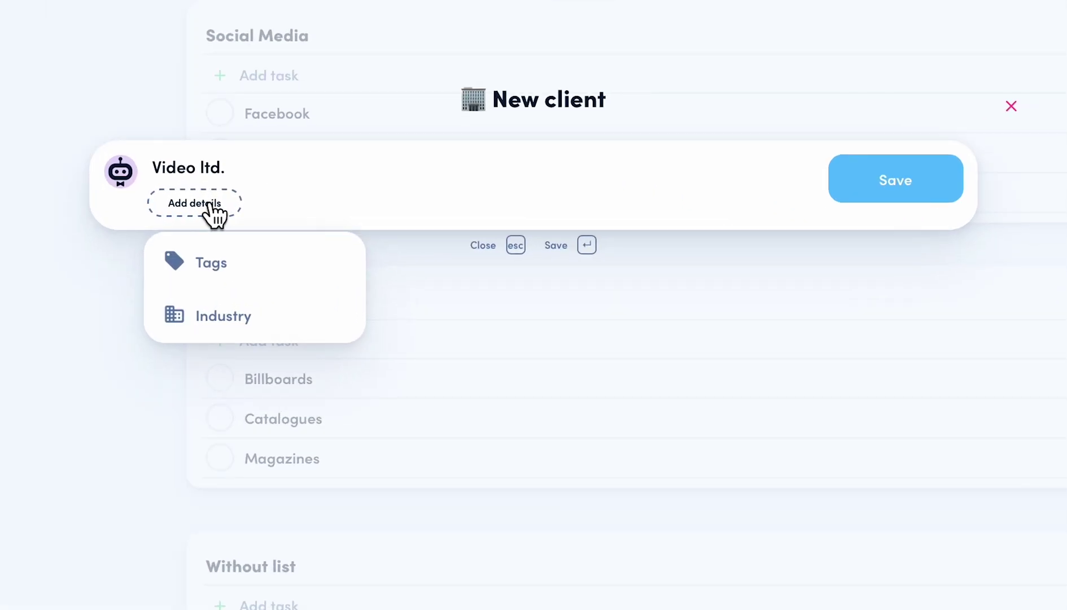
pyautogui.click(344, 279)
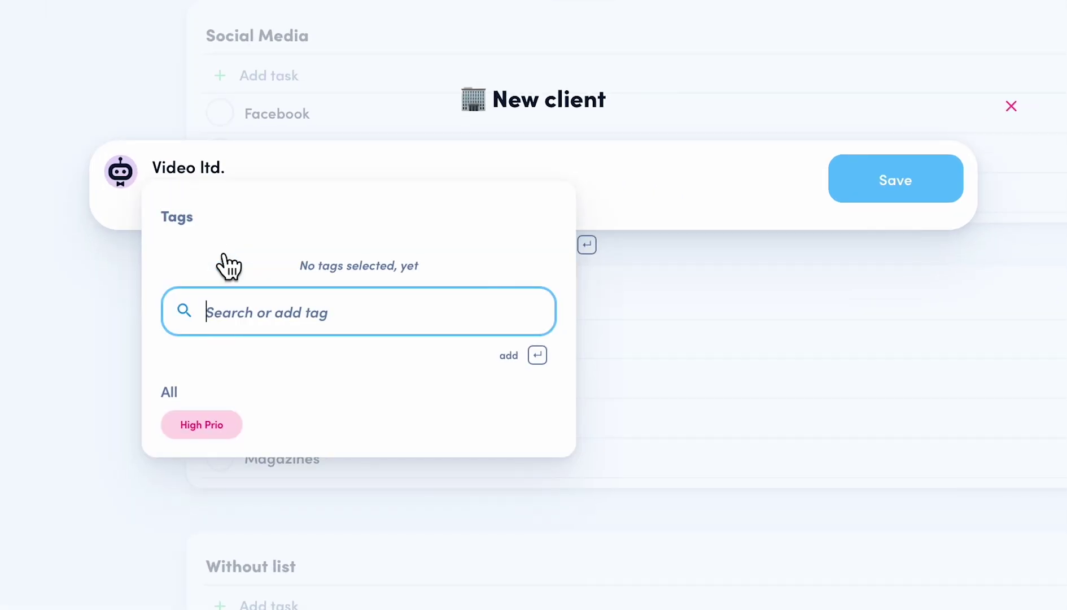
pyautogui.click(206, 427)
pyautogui.click(207, 427)
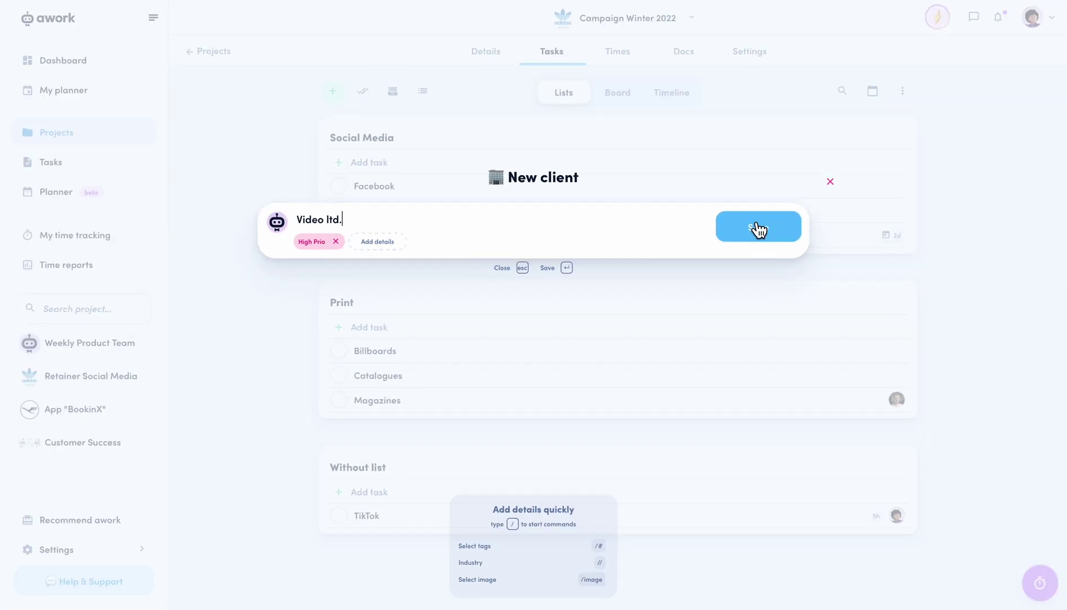
pyautogui.click(759, 227)
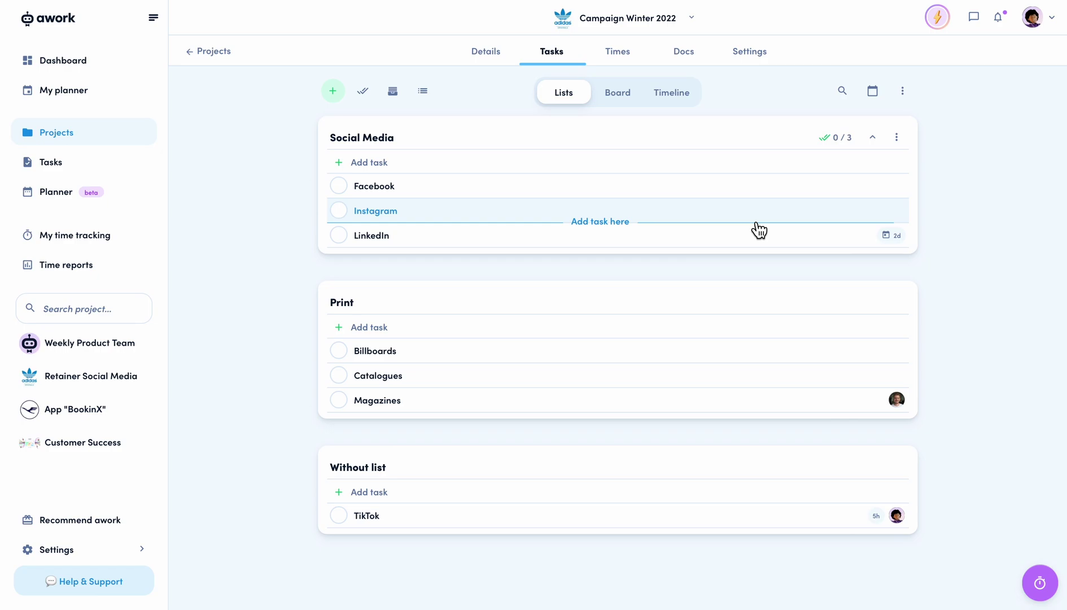
# Use the t shortcut to bring up the New time quick-tracking dialog.
pyautogui.press('t')
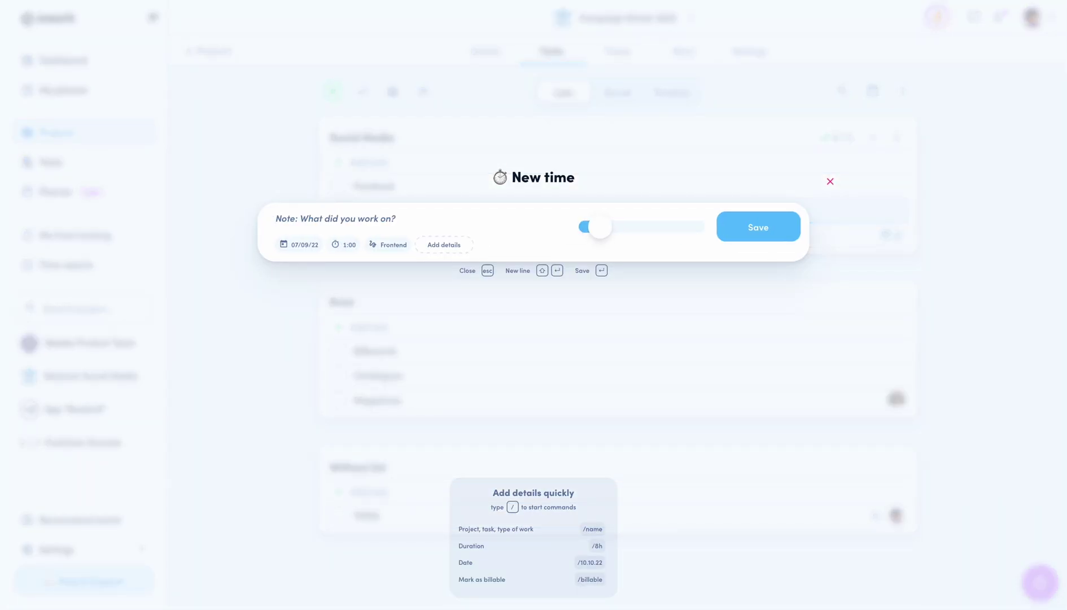
# Enter the note 'User Stories' and link the time entry to project App "BookinX".
pyautogui.write('User Stories')
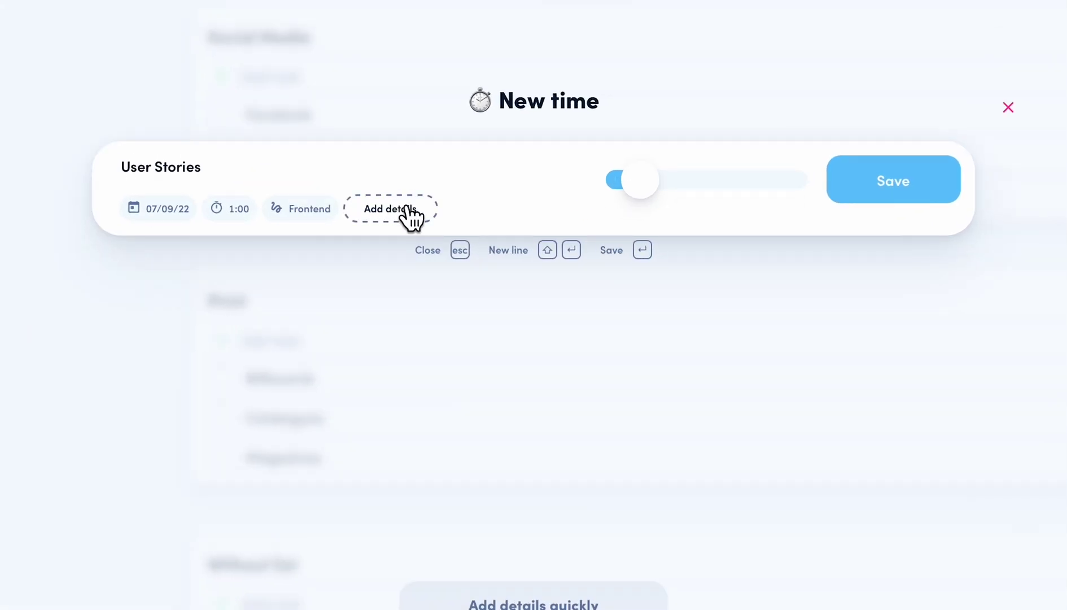
pyautogui.click(410, 217)
pyautogui.click(446, 279)
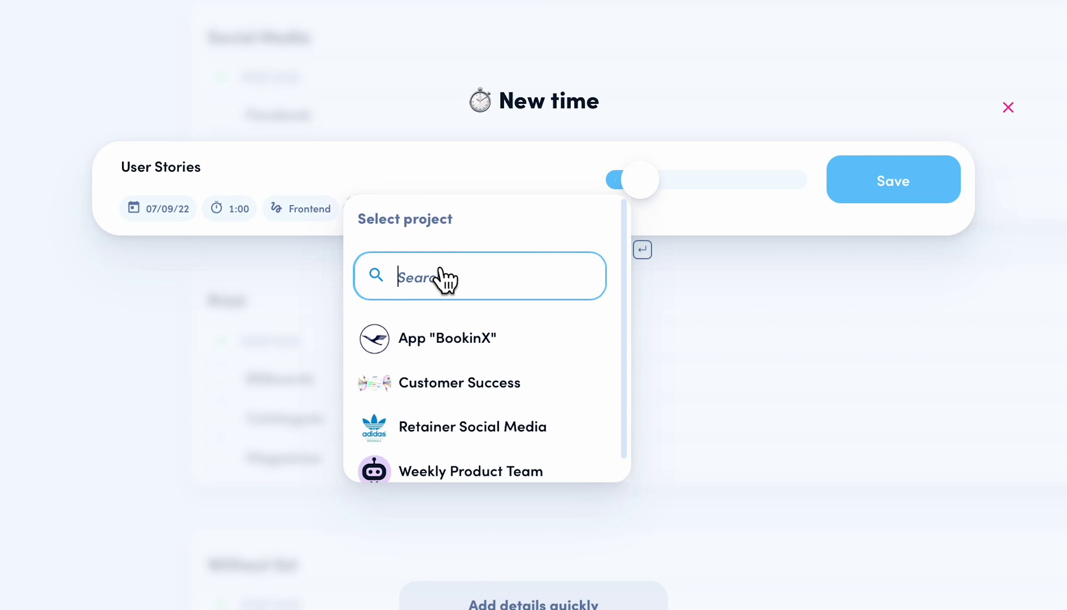
pyautogui.click(465, 343)
# Set the entry's duration to 1h, then change it to 3h with /3h.
pyautogui.click(236, 207)
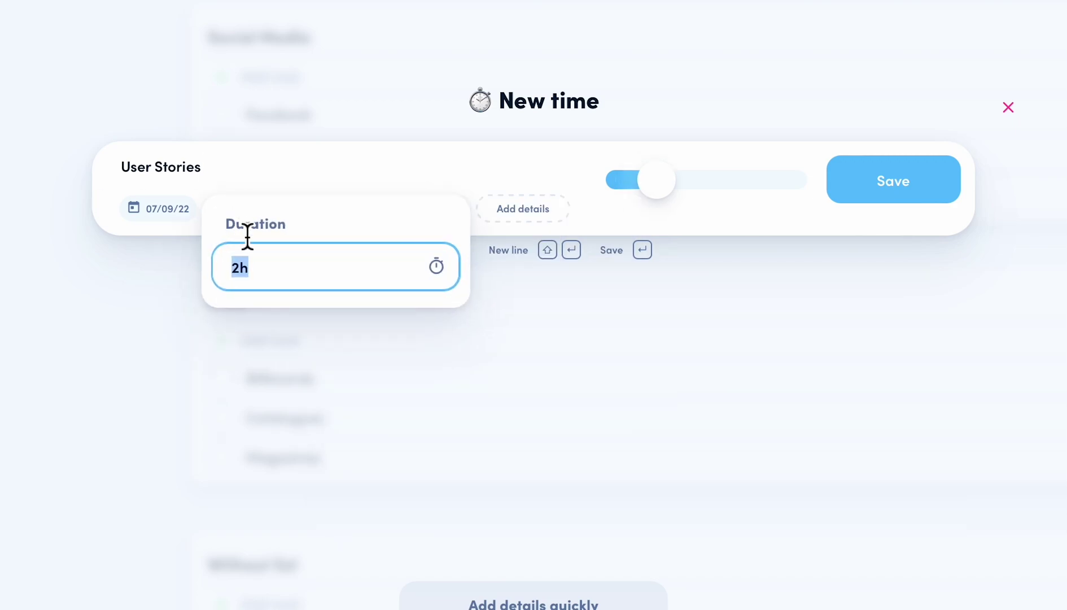
pyautogui.write('1h')
pyautogui.press('Return')
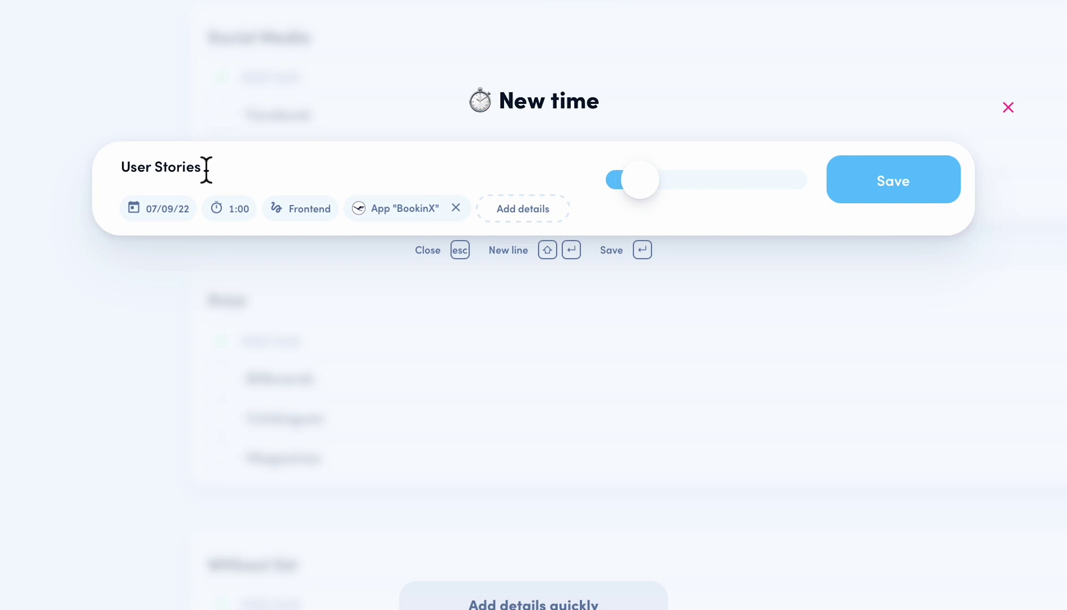
pyautogui.write('/3h')
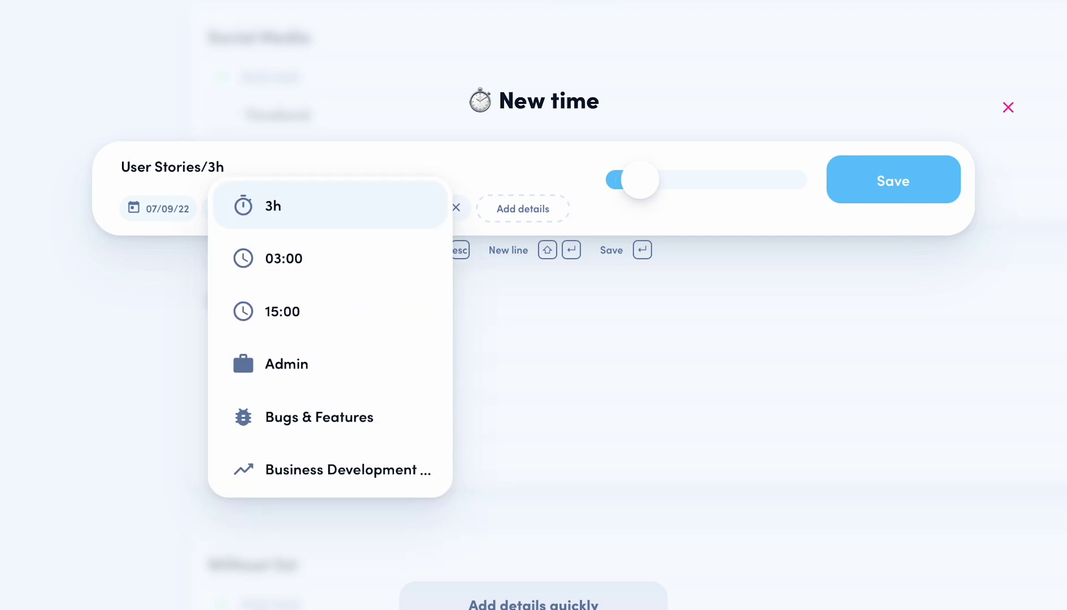
pyautogui.press('Return')
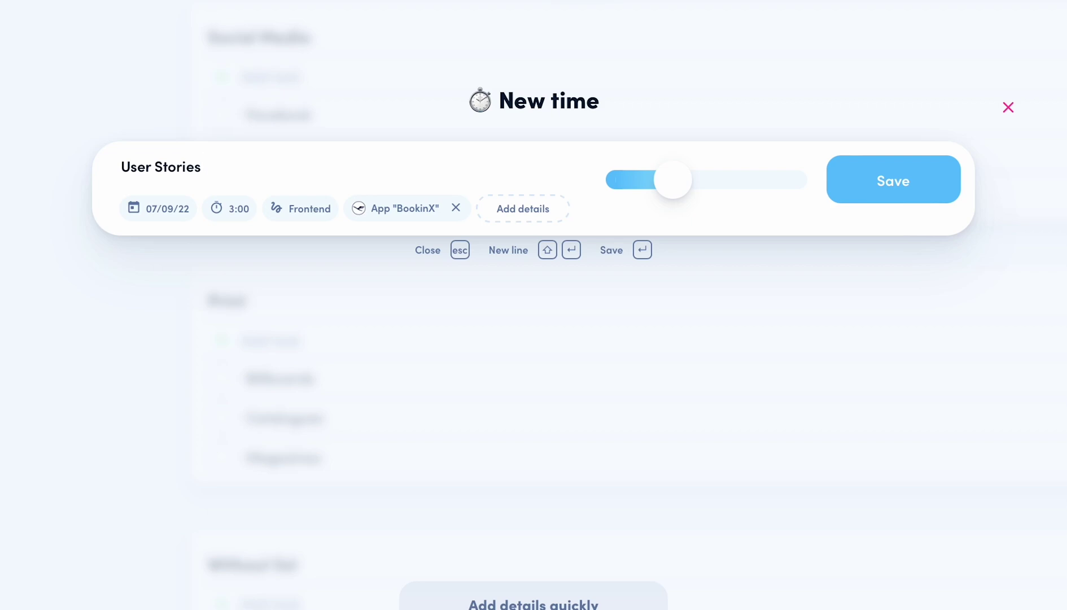
# Give the entry an 11:00 AM start, stretch it to 5:00 hours, then save and close the form.
pyautogui.click(530, 213)
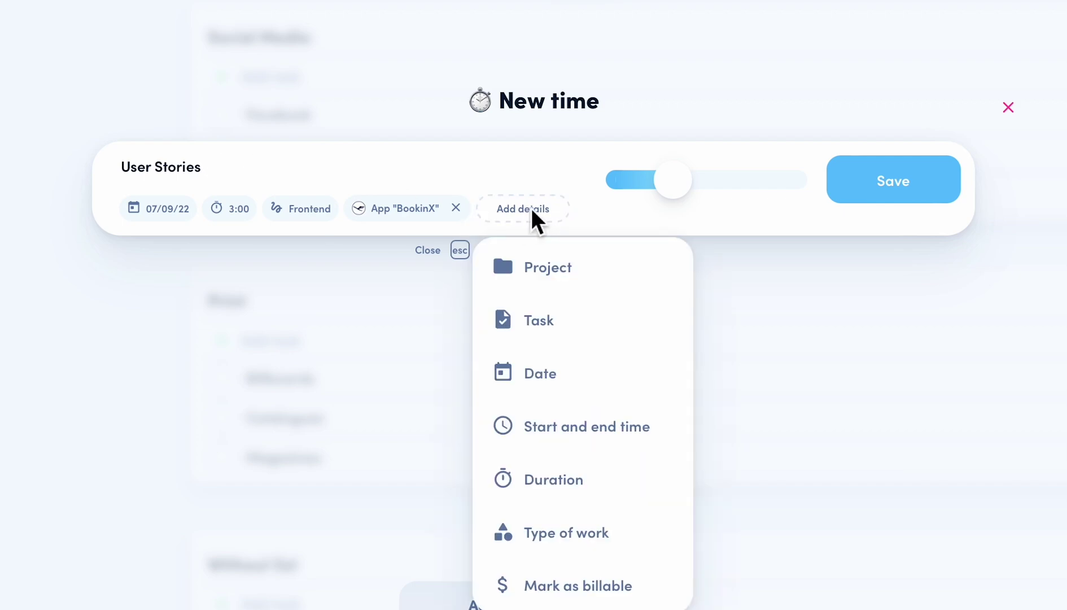
pyautogui.click(608, 435)
pyautogui.click(531, 274)
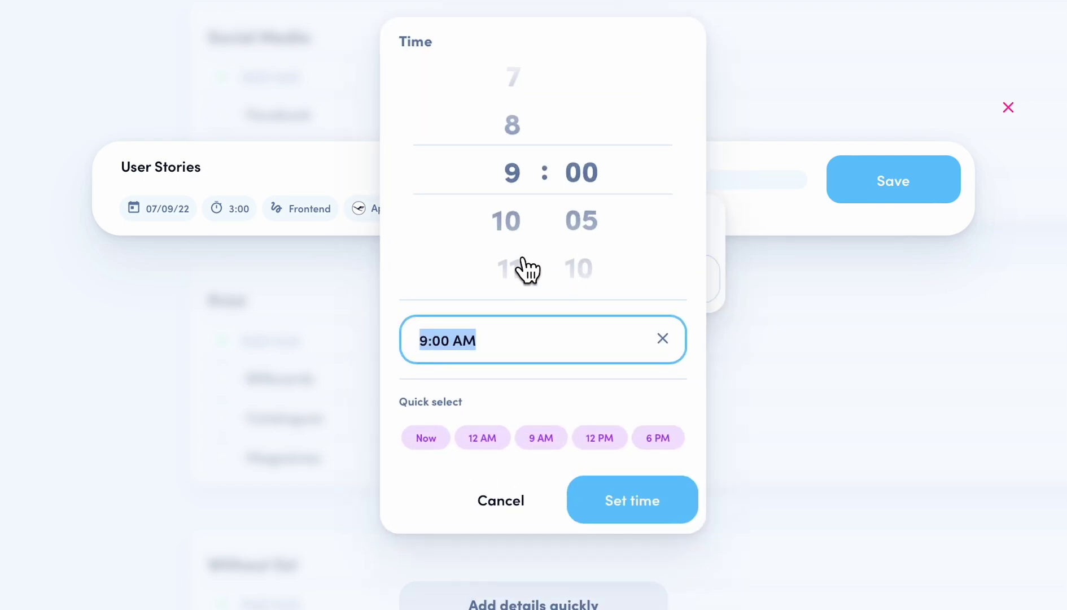
pyautogui.click(528, 270)
pyautogui.click(633, 501)
pyautogui.click(806, 287)
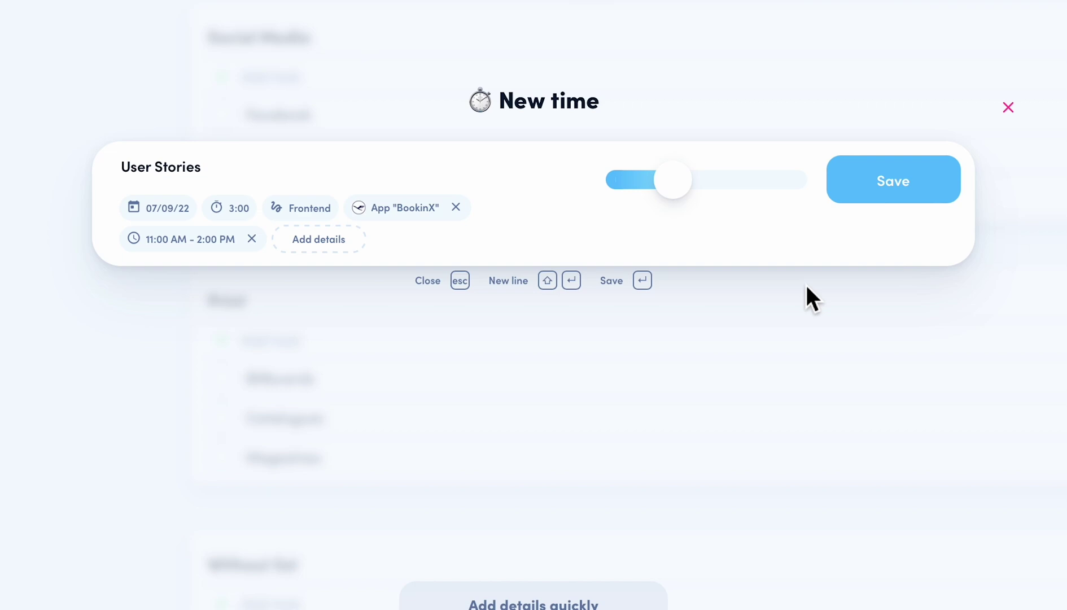
pyautogui.moveTo(688, 183); pyautogui.dragTo(721, 188)
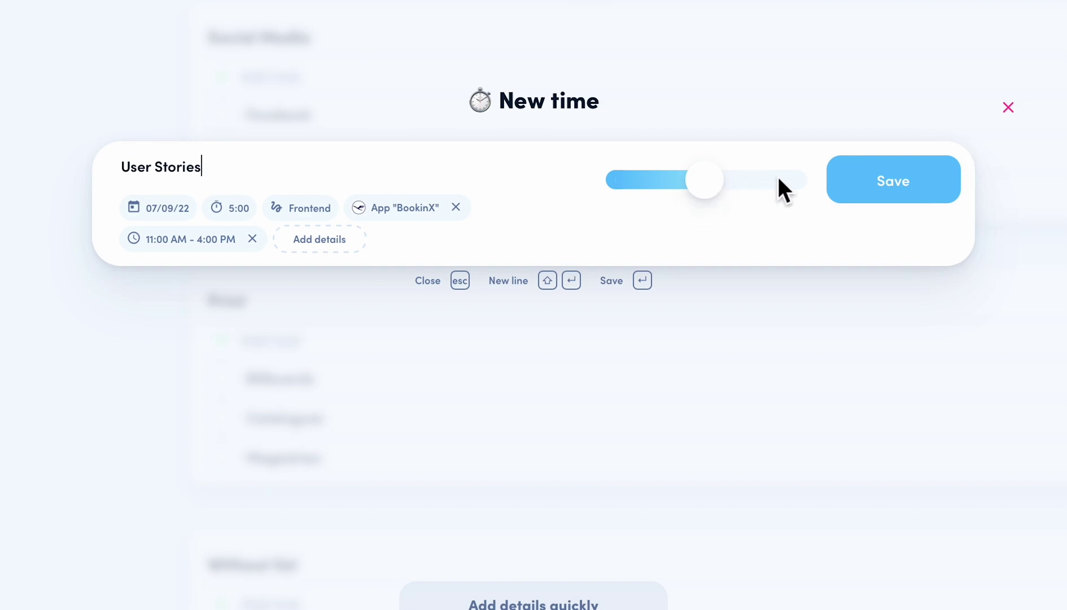
pyautogui.click(891, 186)
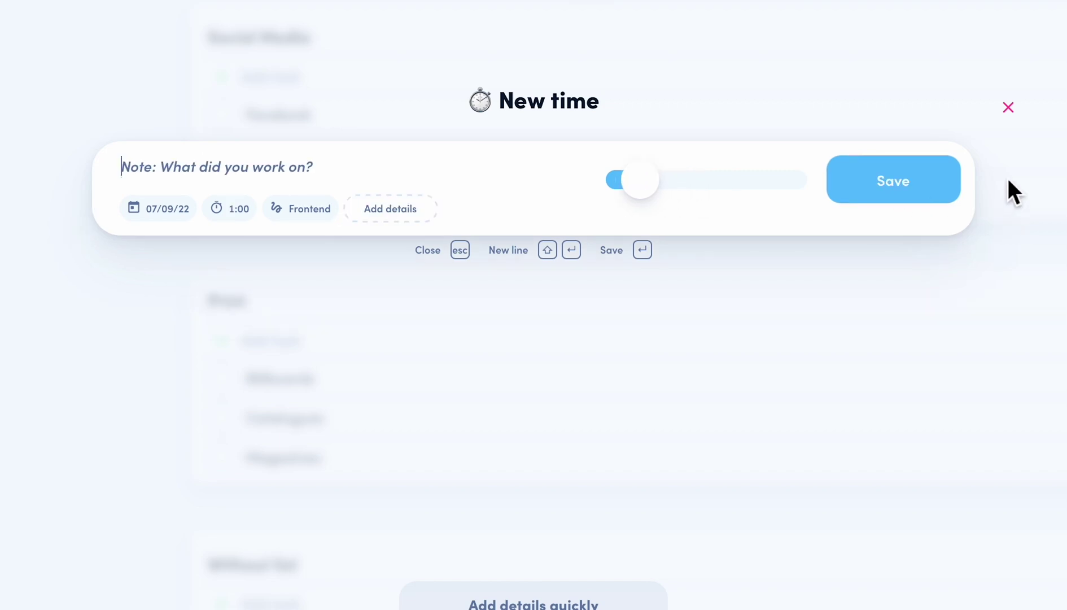
pyautogui.click(1011, 109)
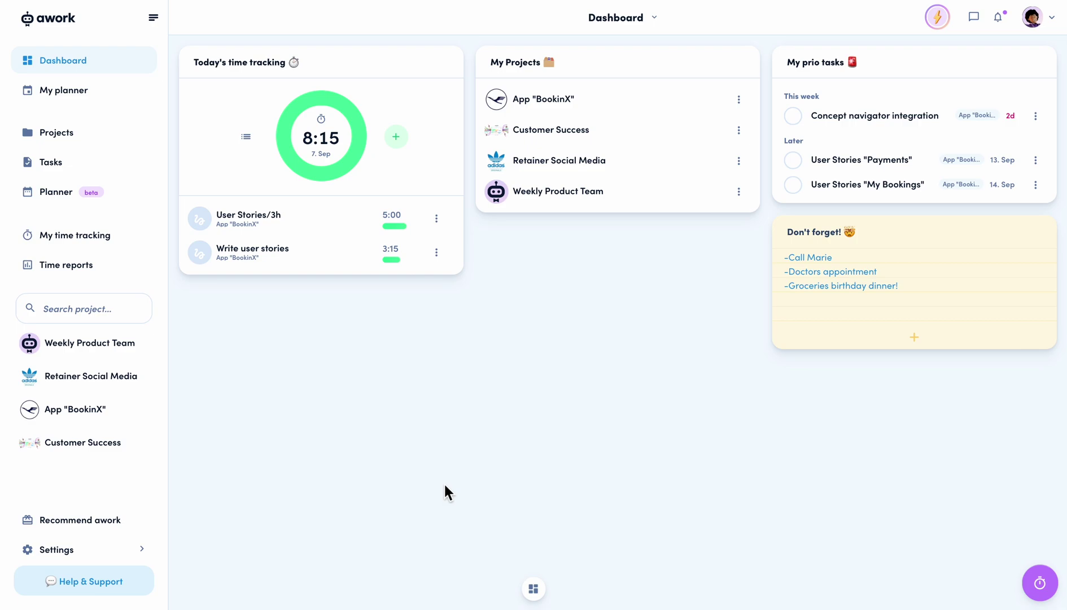
# Switch to the Projects list from the sidebar.
pyautogui.click(79, 136)
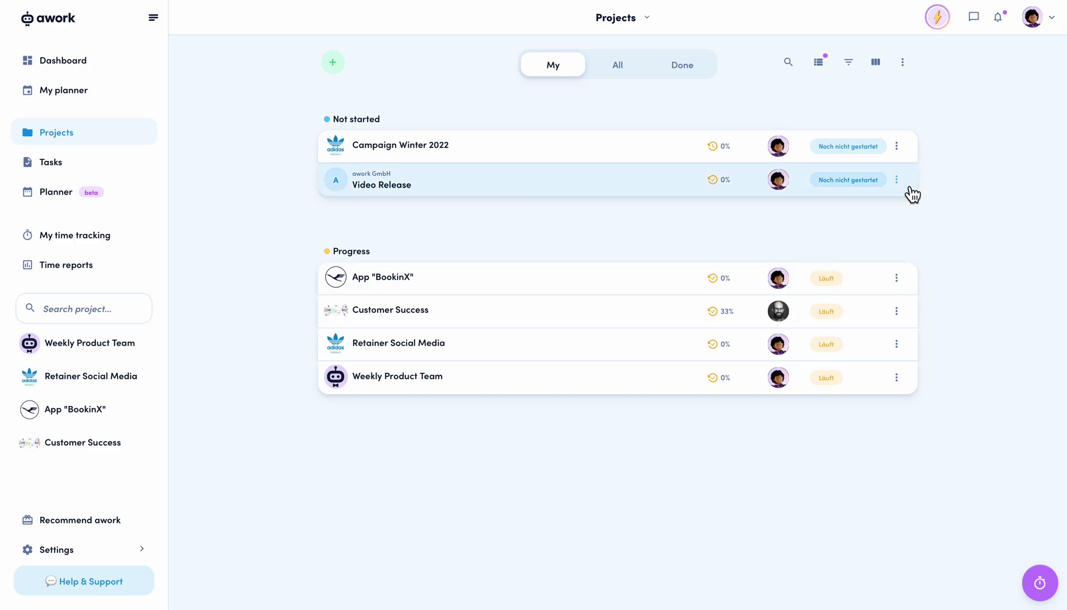
# Choose Edit from the Video Release project's ⋮ actions menu.
pyautogui.click(906, 186)
pyautogui.click(863, 221)
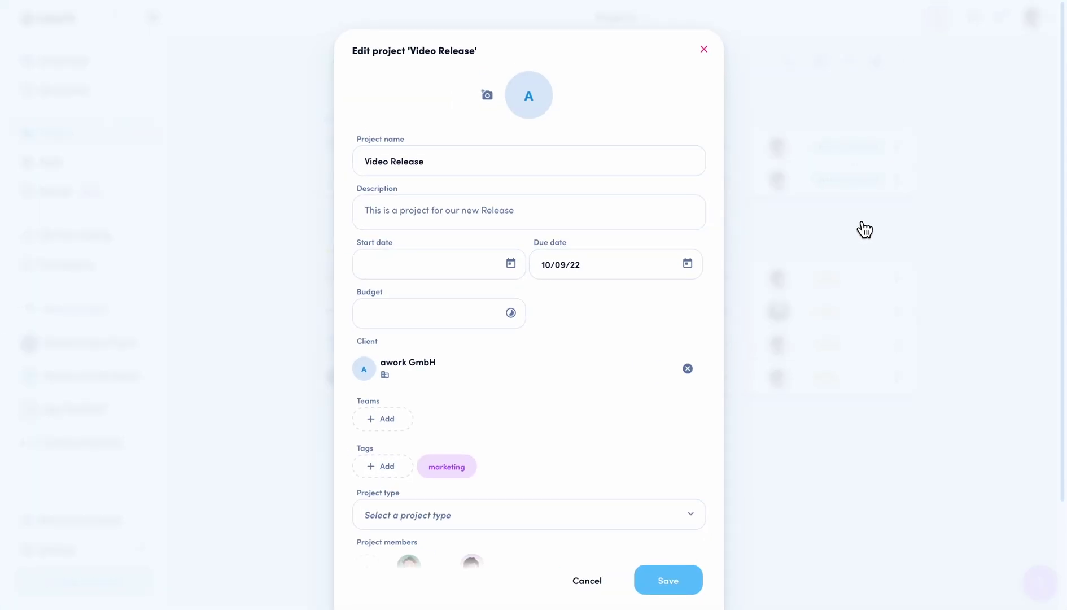